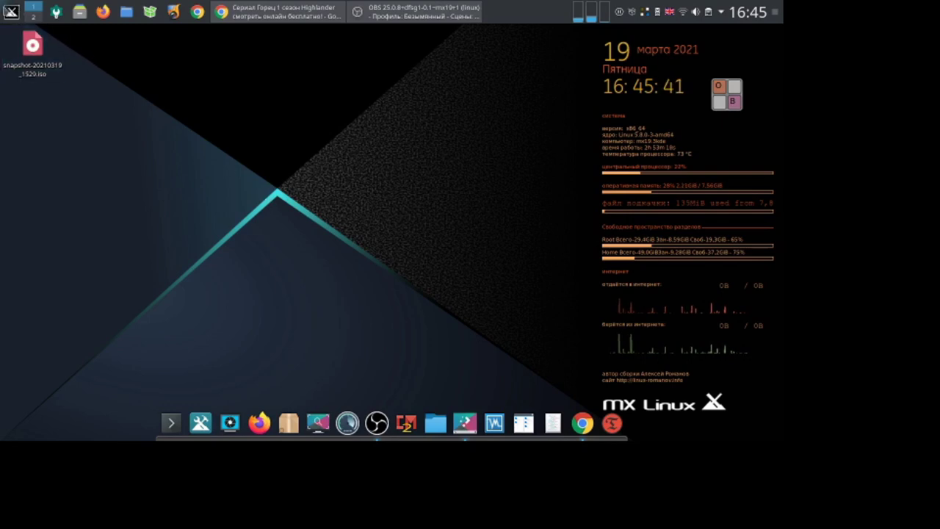
{"action": "left_click", "coordinate": [11, 11]}
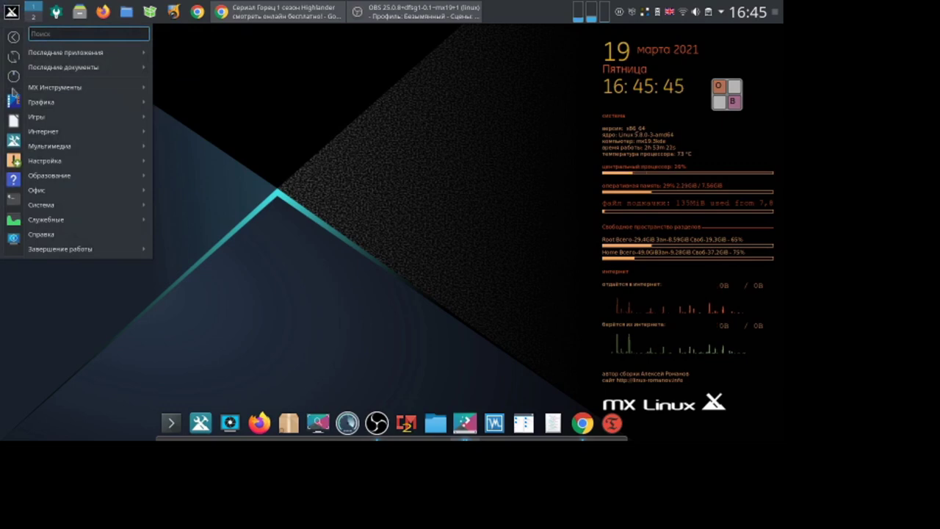
{"action": "mouse_move", "coordinate": [108, 103]}
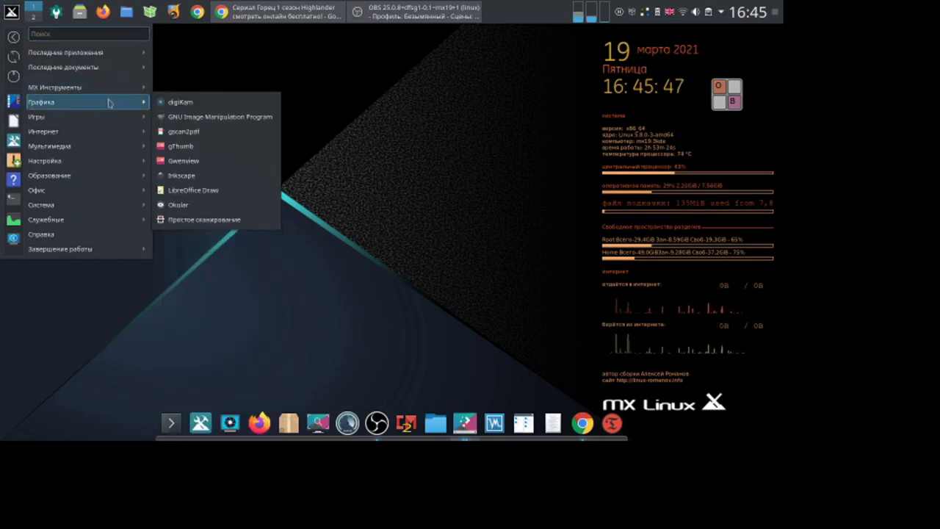
{"action": "mouse_move", "coordinate": [143, 88]}
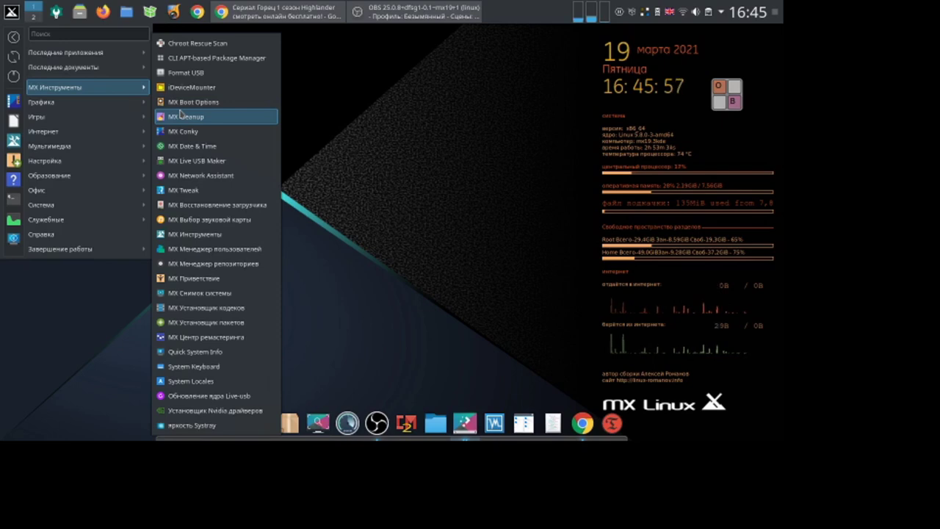
{"action": "left_click", "coordinate": [398, 212]}
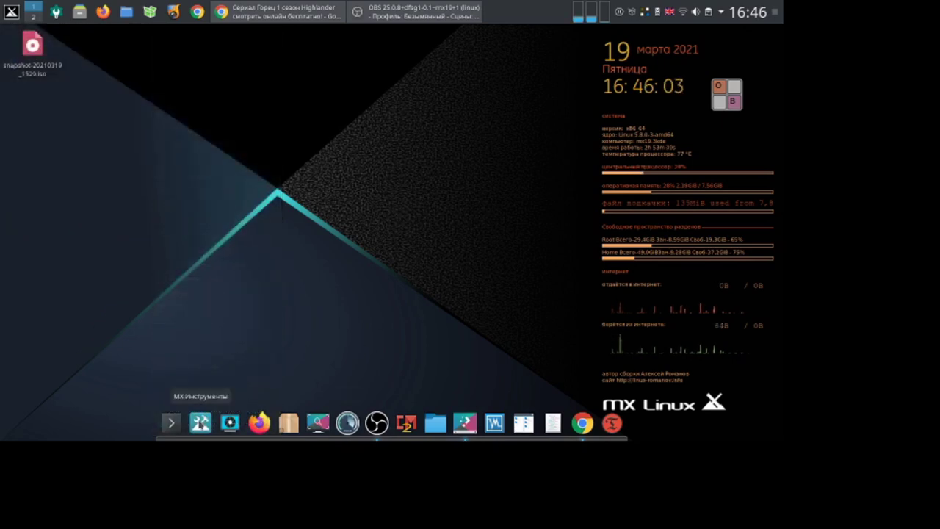
Open MX Инструменты, start the KDE screen magnifier, and launch MX Установщик пакетов from the Software section
{"action": "left_click", "coordinate": [200, 422]}
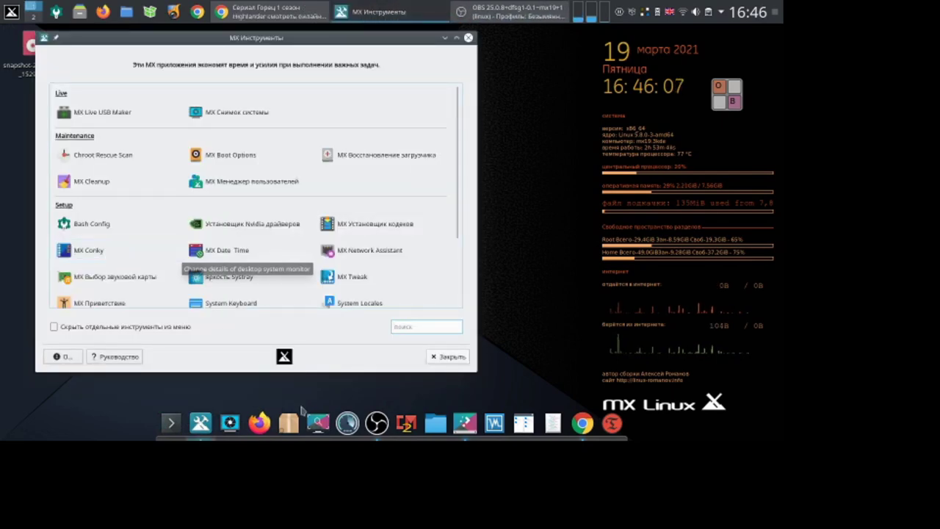
{"action": "left_click", "coordinate": [318, 423]}
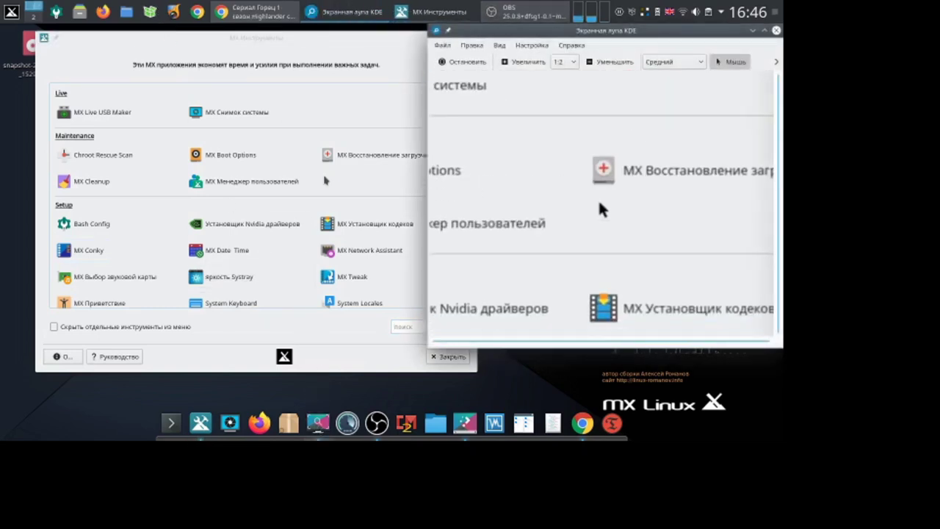
{"action": "scroll", "coordinate": [313, 254], "scroll_direction": "down", "scroll_amount": 3}
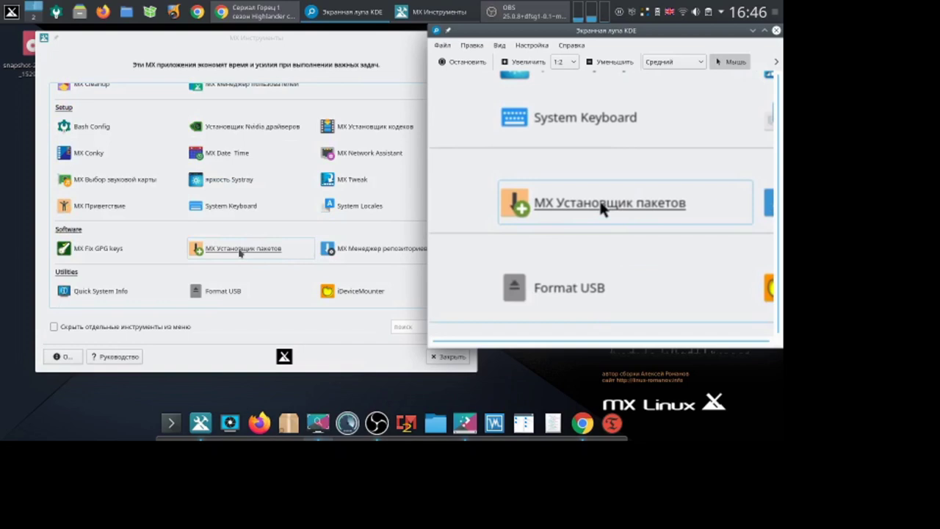
{"action": "left_click", "coordinate": [239, 250]}
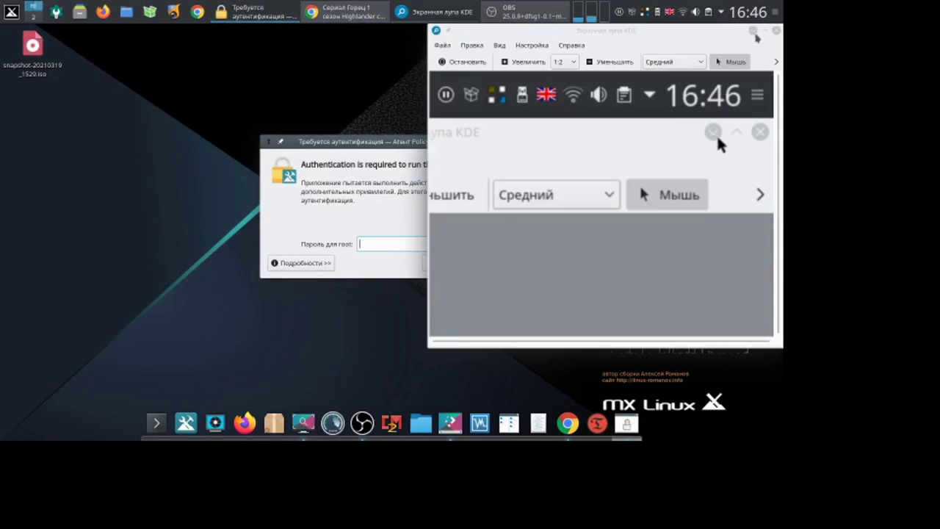
Hide the magnifier and authenticate the package installer with the root password using the on-screen keyboard
{"action": "left_click", "coordinate": [777, 30]}
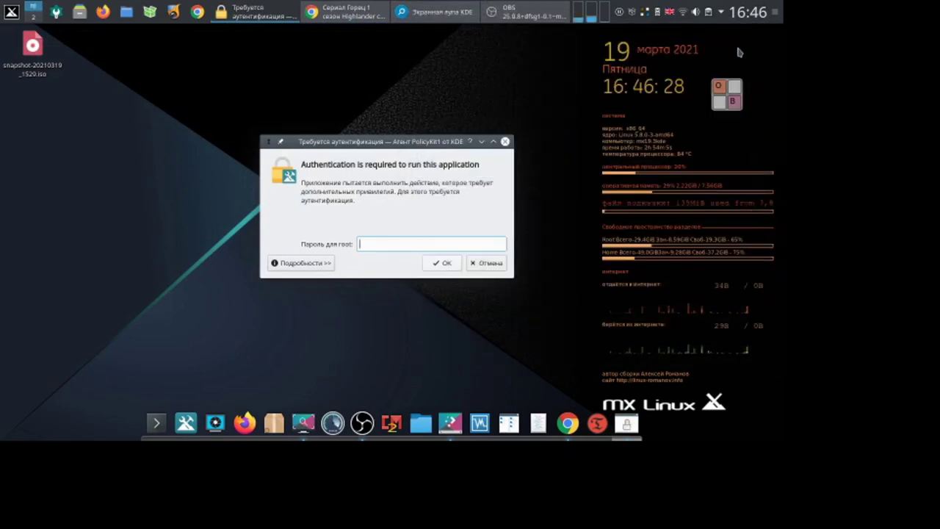
{"action": "left_click", "coordinate": [726, 94]}
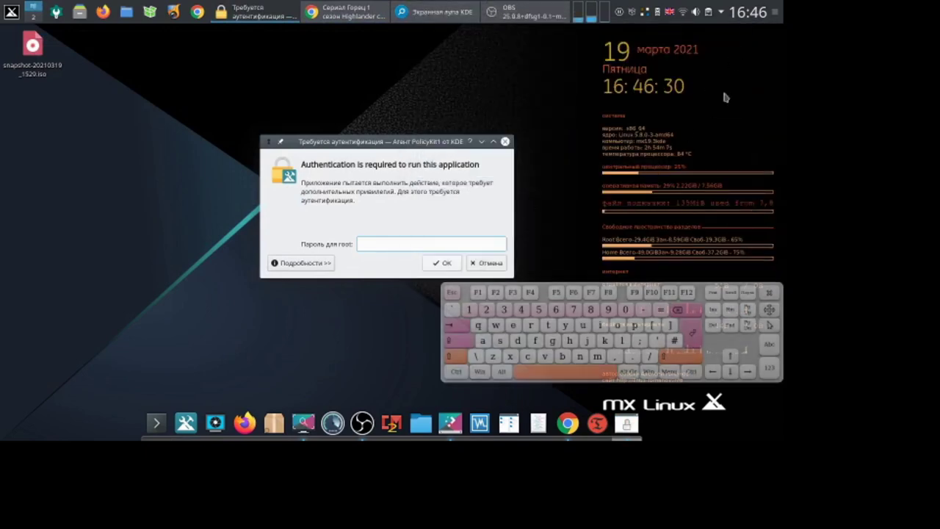
{"action": "left_click", "coordinate": [468, 309]}
{"action": "left_click", "coordinate": [444, 265]}
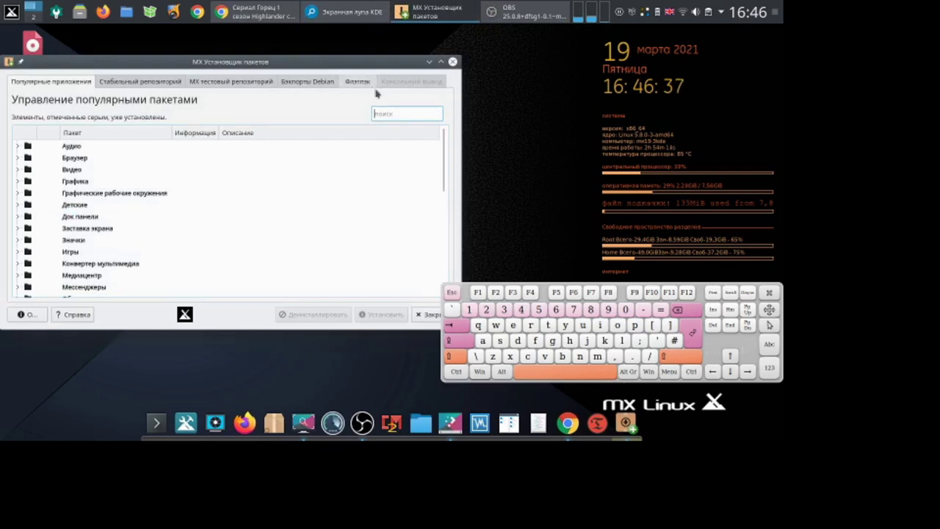
Move the package installer to the upper edge of the desktop and enlarge it, with the on-screen keyboard hidden and the magnifier shown
{"action": "left_click_drag", "start_coordinate": [369, 63], "coordinate": [367, 32]}
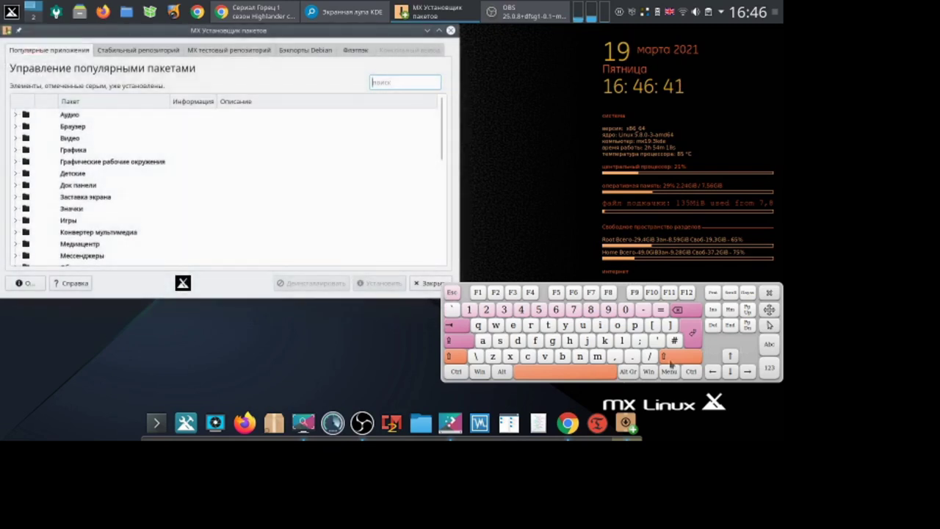
{"action": "left_click", "coordinate": [767, 293]}
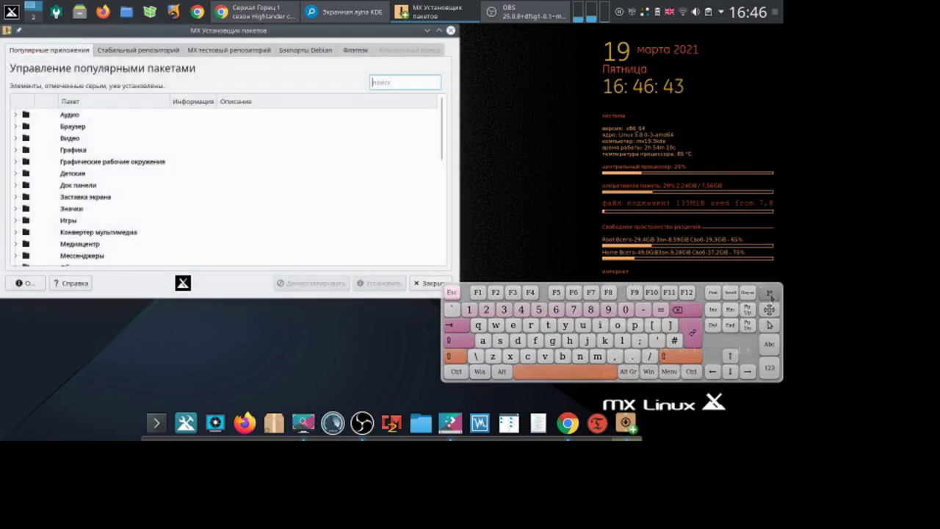
{"action": "left_click_drag", "start_coordinate": [459, 297], "coordinate": [566, 392]}
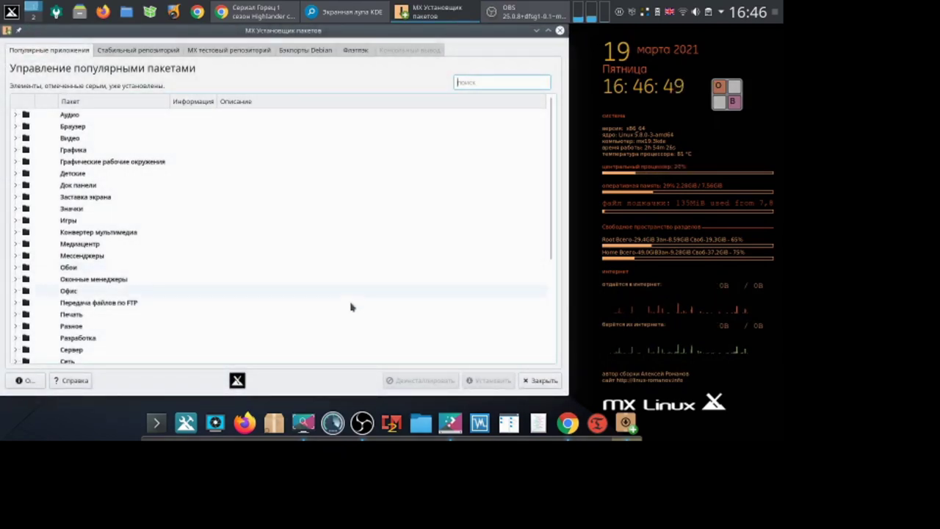
{"action": "left_click", "coordinate": [303, 423]}
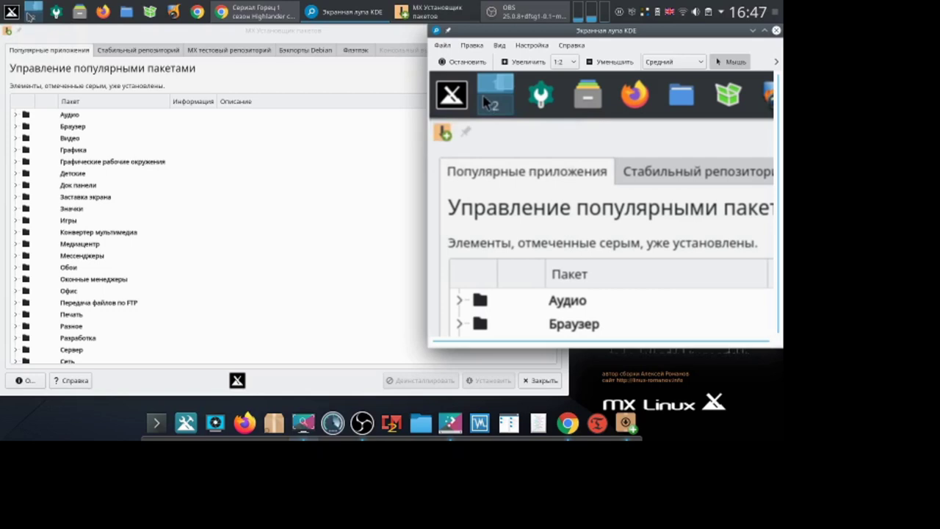
Expand the Аудио and Браузер categories of the popular applications and look through their packages
{"action": "left_click", "coordinate": [15, 116]}
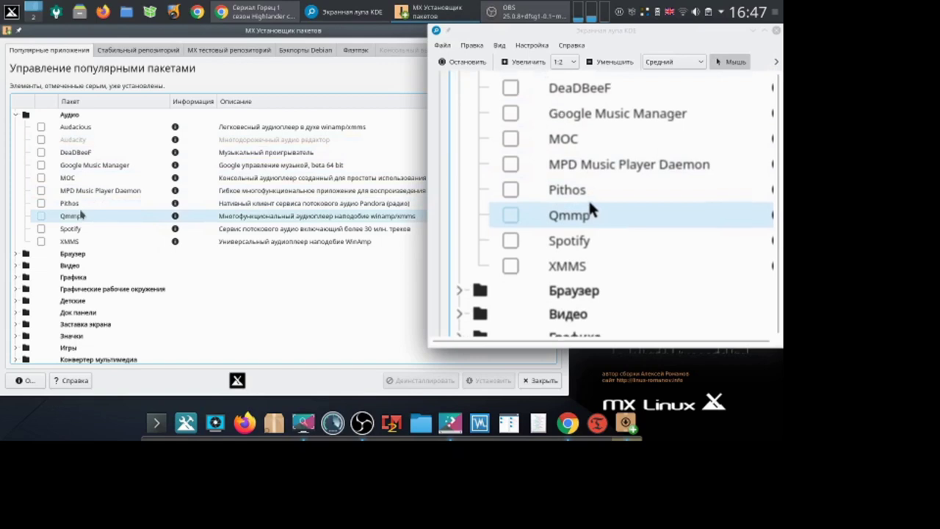
{"action": "left_click", "coordinate": [22, 257]}
{"action": "scroll", "coordinate": [119, 285], "scroll_direction": "down", "scroll_amount": 2}
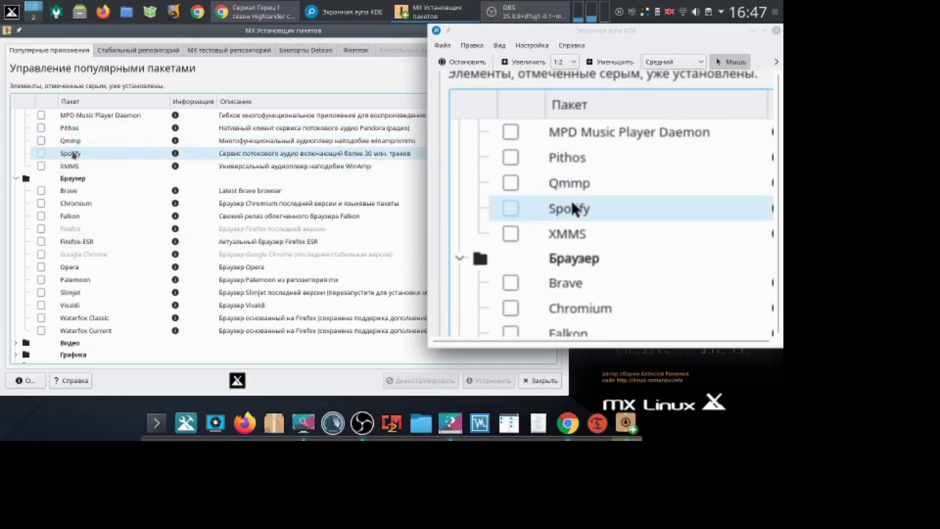
{"action": "scroll", "coordinate": [63, 311], "scroll_direction": "down", "scroll_amount": 4}
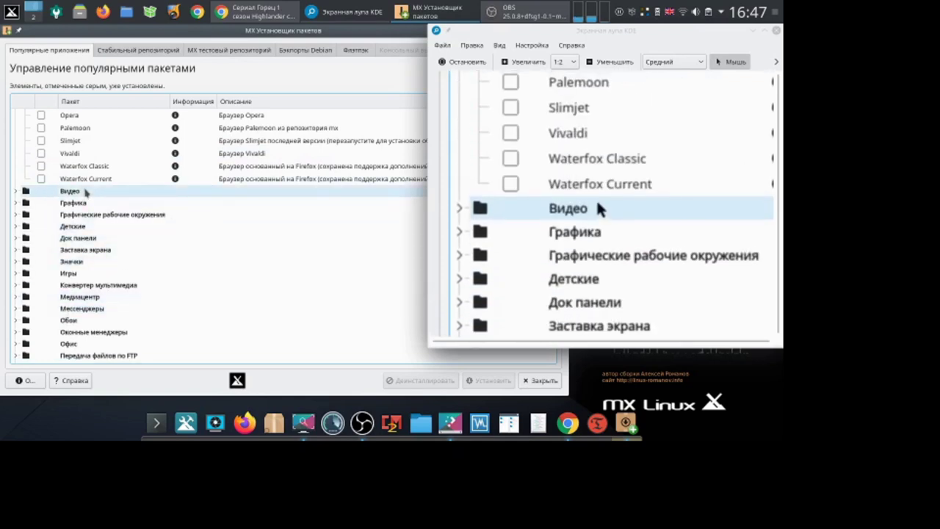
Expand the Видео and Графика categories and review the packages they offer
{"action": "left_click", "coordinate": [13, 196]}
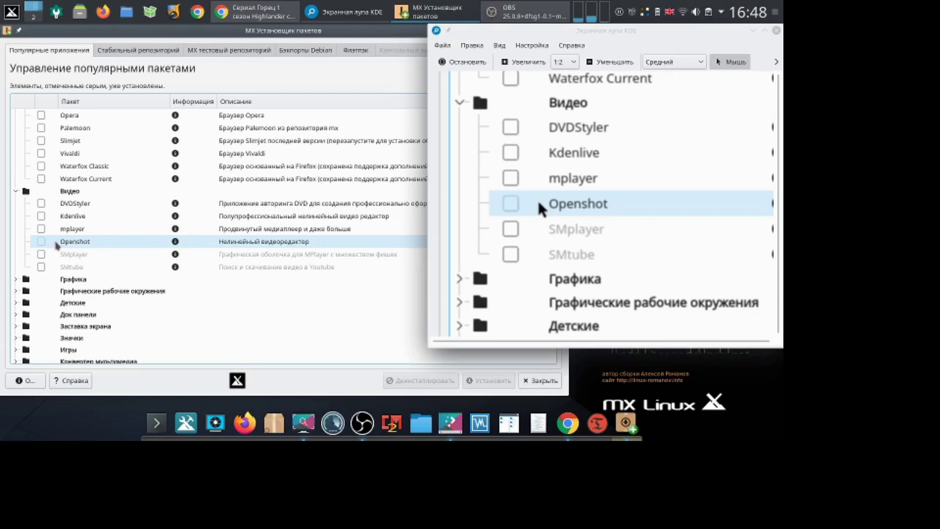
{"action": "left_click", "coordinate": [15, 280]}
{"action": "scroll", "coordinate": [25, 274], "scroll_direction": "down", "scroll_amount": 2}
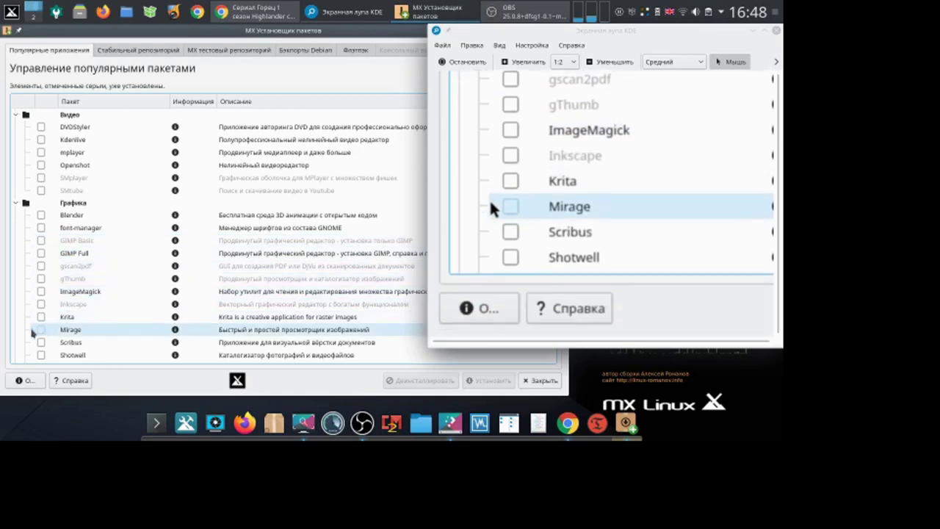
{"action": "scroll", "coordinate": [37, 316], "scroll_direction": "down", "scroll_amount": 5}
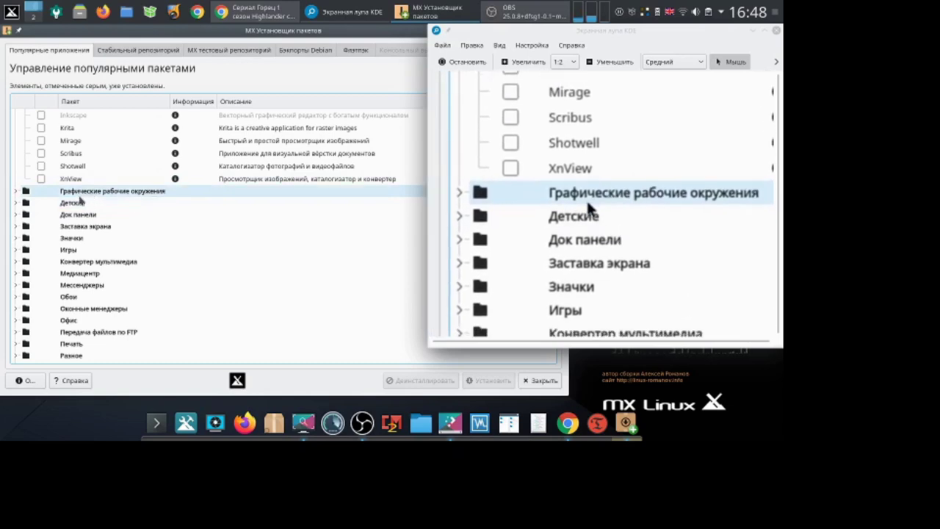
Expand the Графические рабочие окружения and Детские categories and review their packages
{"action": "left_click", "coordinate": [16, 191]}
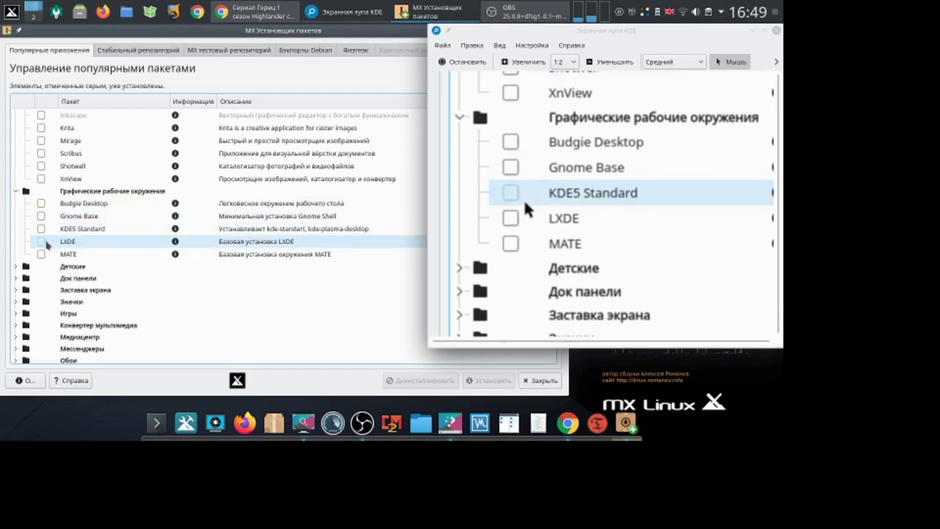
{"action": "left_click", "coordinate": [18, 268]}
{"action": "scroll", "coordinate": [44, 220], "scroll_direction": "down", "scroll_amount": 4}
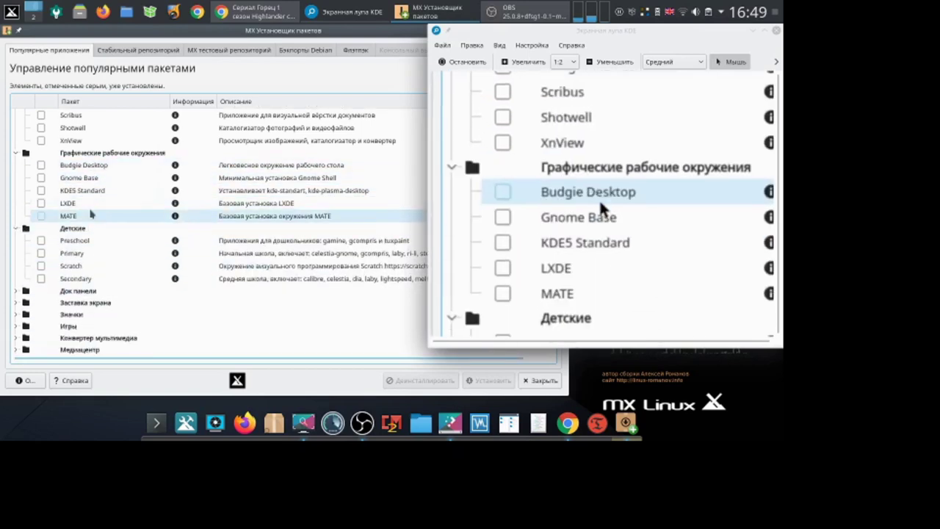
{"action": "scroll", "coordinate": [88, 210], "scroll_direction": "up", "scroll_amount": 1}
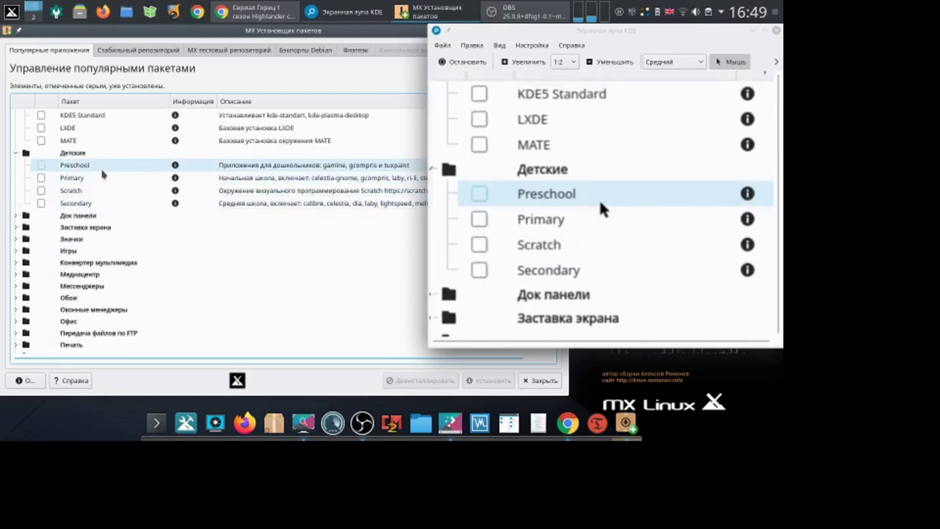
{"action": "scroll", "coordinate": [102, 174], "scroll_direction": "down", "scroll_amount": 1}
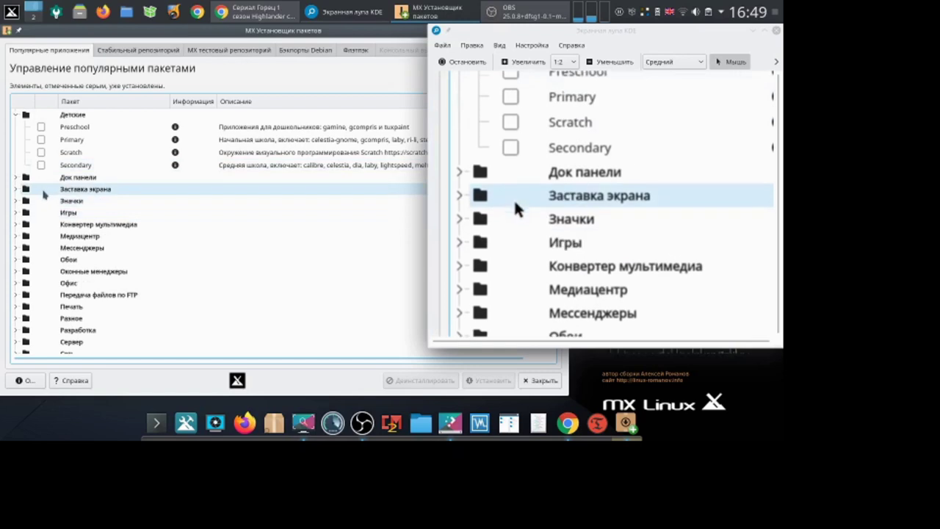
Expand the Док панели, Медиацентр and Мессенджеры categories and look through the packages in them
{"action": "left_click", "coordinate": [16, 178]}
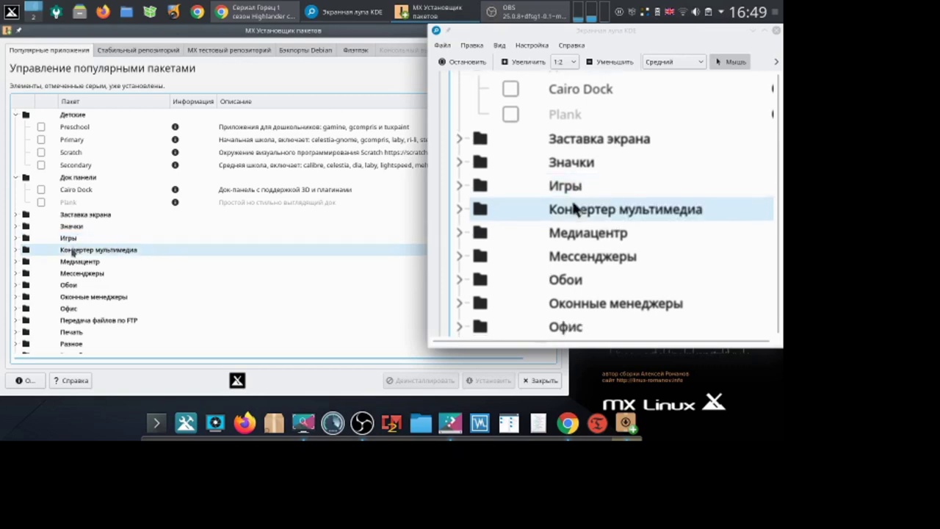
{"action": "left_click", "coordinate": [15, 262]}
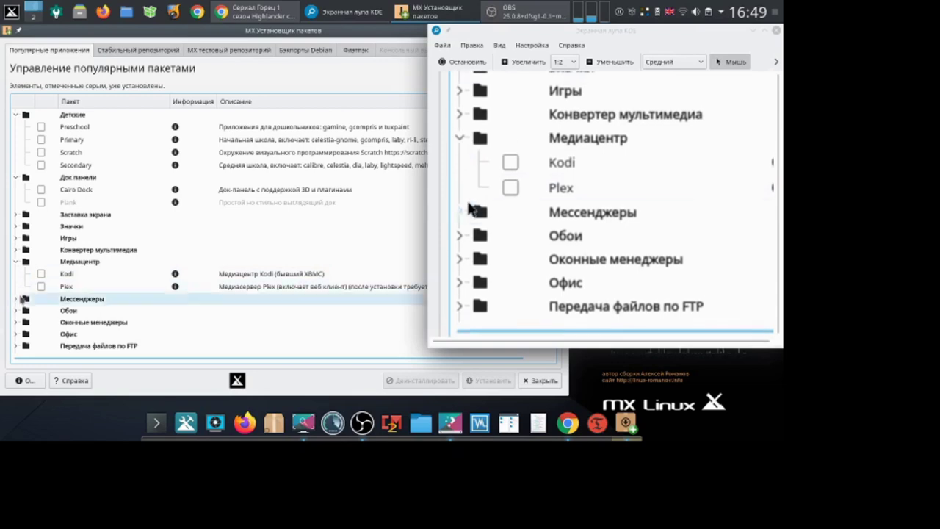
{"action": "left_click", "coordinate": [15, 299]}
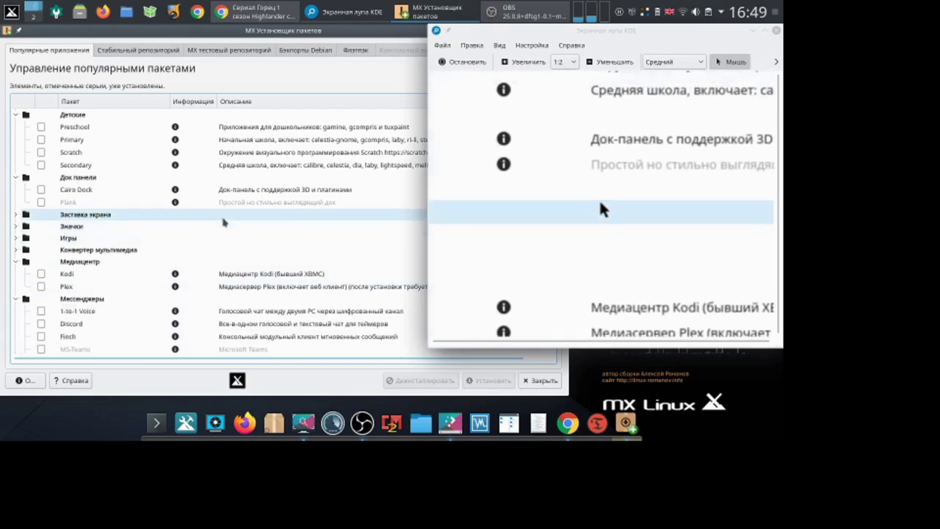
{"action": "scroll", "coordinate": [123, 284], "scroll_direction": "down", "scroll_amount": 3}
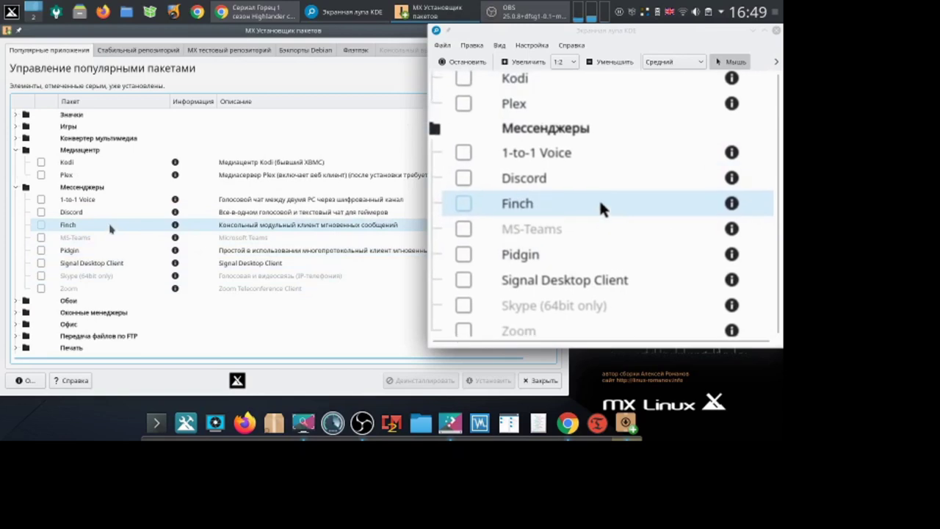
{"action": "scroll", "coordinate": [111, 229], "scroll_direction": "down", "scroll_amount": 1}
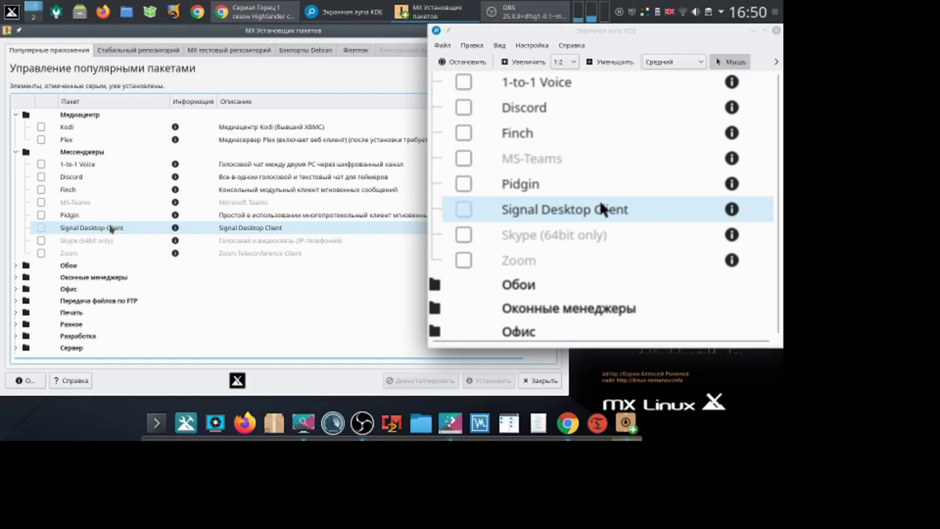
{"action": "scroll", "coordinate": [110, 229], "scroll_direction": "up", "scroll_amount": 1}
{"action": "scroll", "coordinate": [110, 229], "scroll_direction": "down", "scroll_amount": 2}
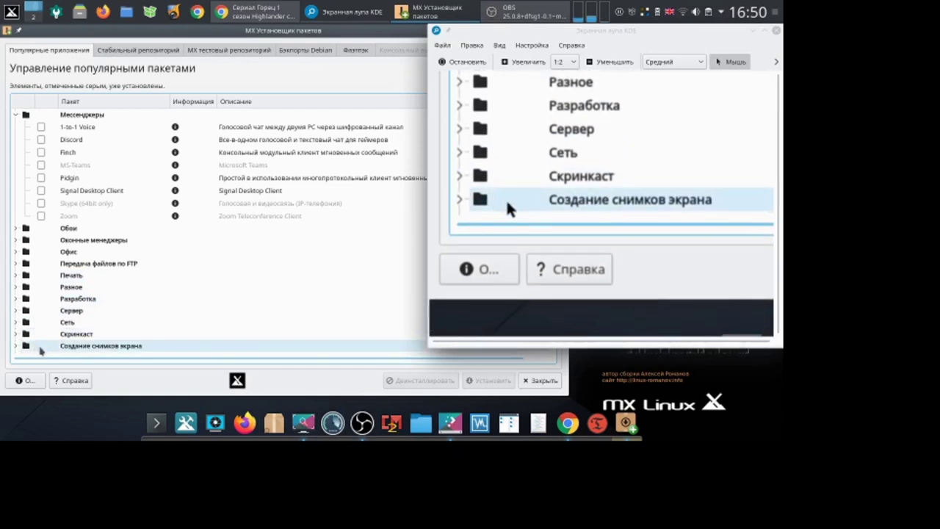
Expand the Создание снимков экрана category to view its screenshot tools
{"action": "left_click", "coordinate": [41, 346]}
{"action": "scroll", "coordinate": [74, 294], "scroll_direction": "down", "scroll_amount": 3}
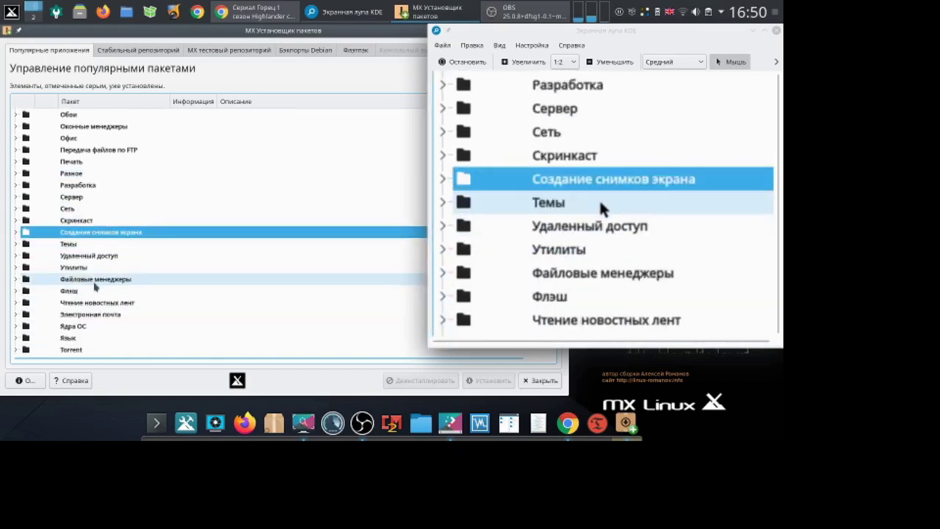
{"action": "left_click", "coordinate": [20, 233]}
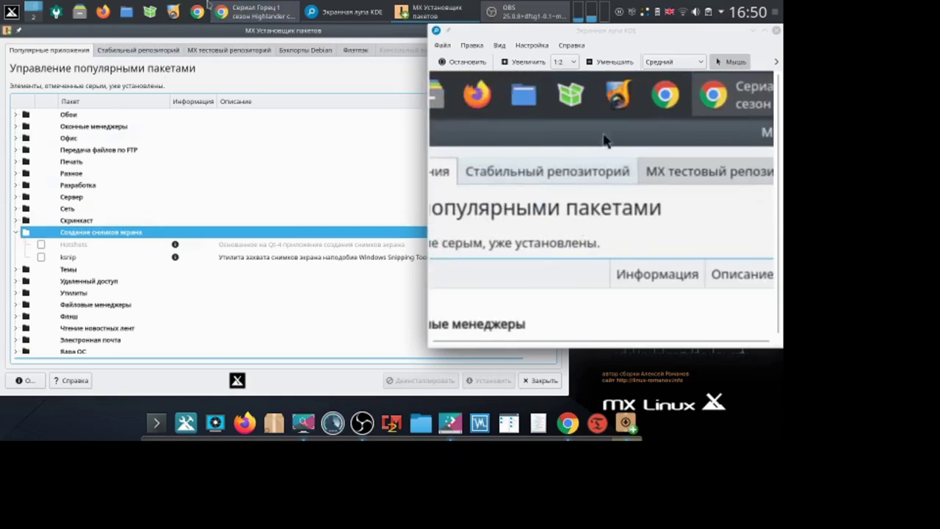
Open the HotShots screenshot tool to look at its window, then close it to the tray and acknowledge the notice
{"action": "left_click", "coordinate": [175, 13]}
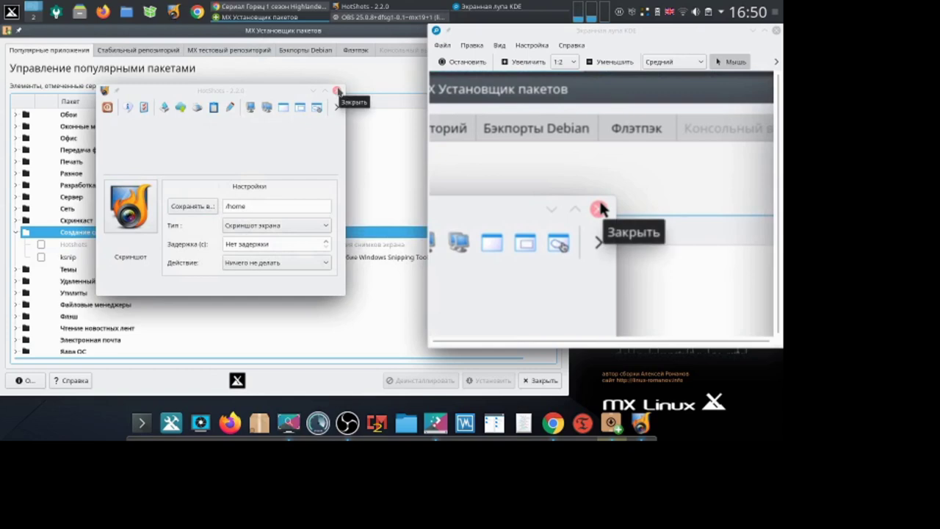
{"action": "left_click", "coordinate": [337, 91]}
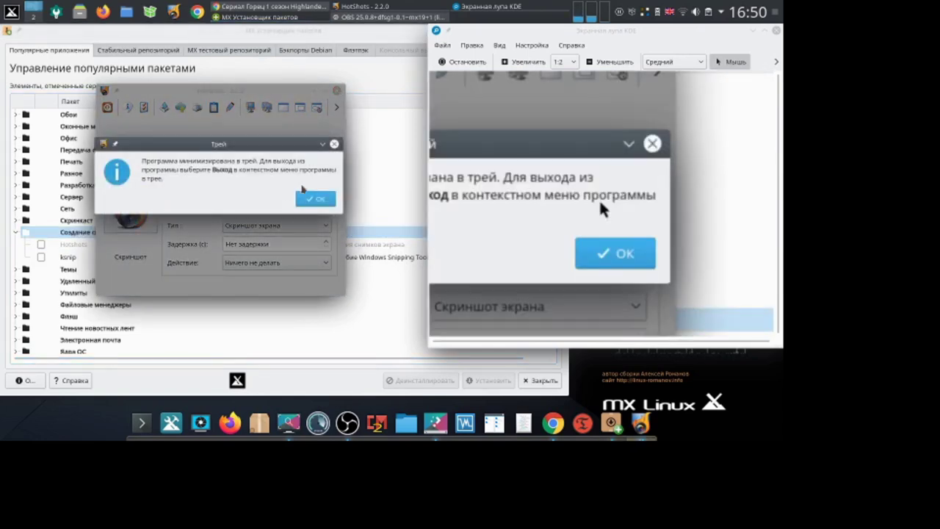
{"action": "left_click", "coordinate": [301, 200]}
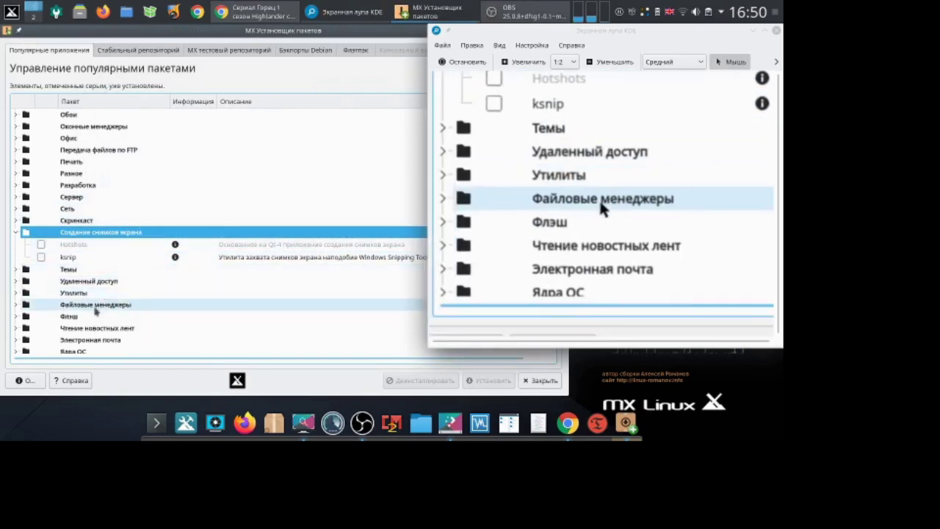
Expand the Удаленный доступ and Утилиты categories and review the packages they offer
{"action": "left_click", "coordinate": [14, 284]}
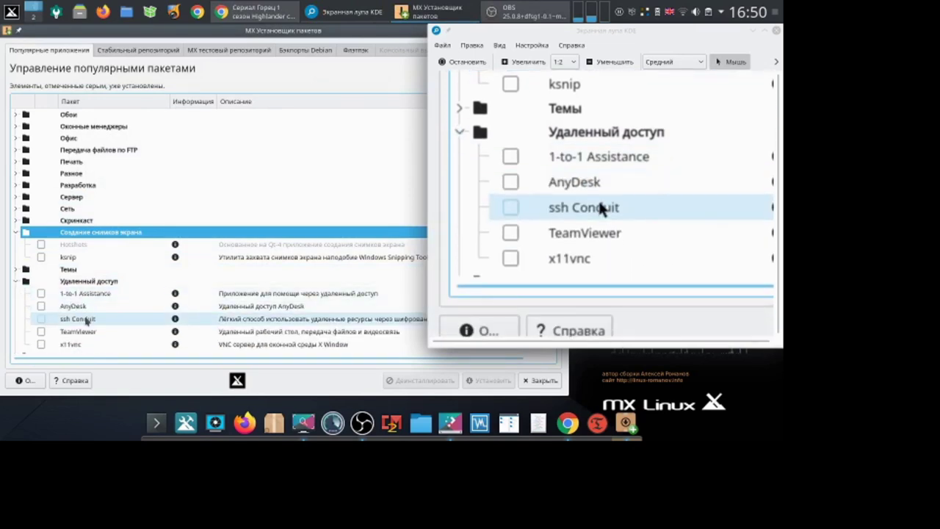
{"action": "scroll", "coordinate": [84, 317], "scroll_direction": "down", "scroll_amount": 1}
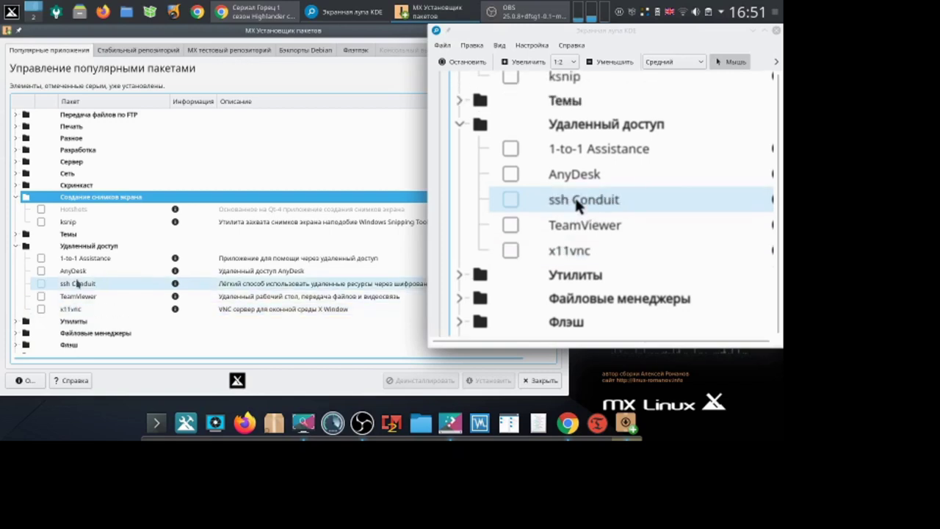
{"action": "scroll", "coordinate": [77, 283], "scroll_direction": "down", "scroll_amount": 2}
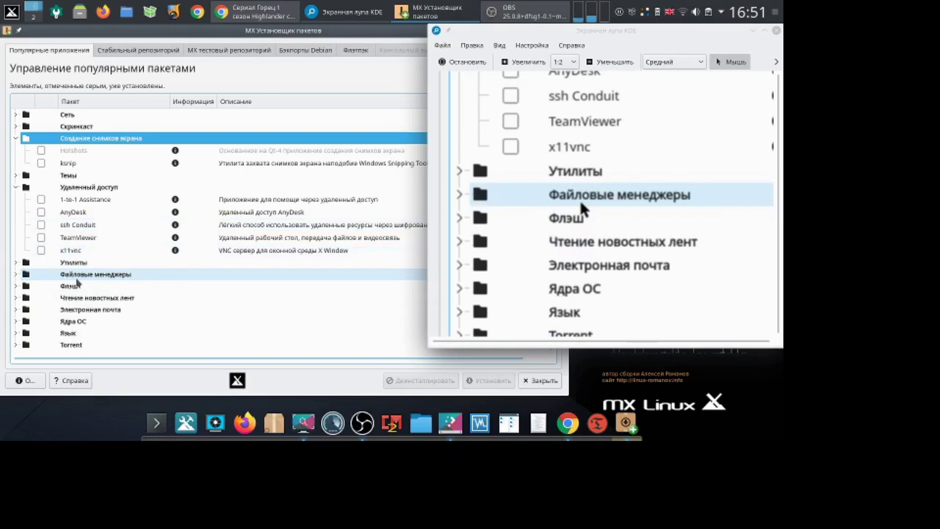
{"action": "left_click", "coordinate": [18, 268]}
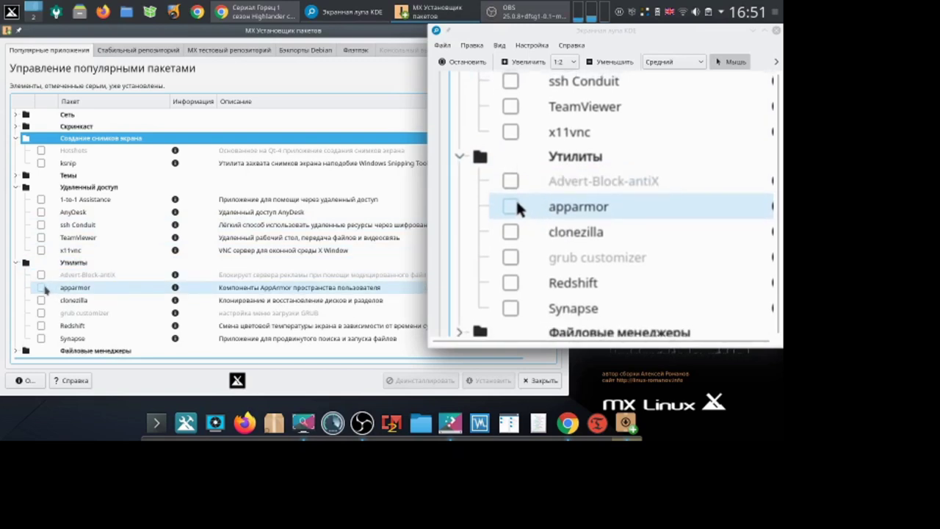
Expand the Файловые менеджеры category and look through its file managers
{"action": "scroll", "coordinate": [58, 312], "scroll_direction": "down", "scroll_amount": 2}
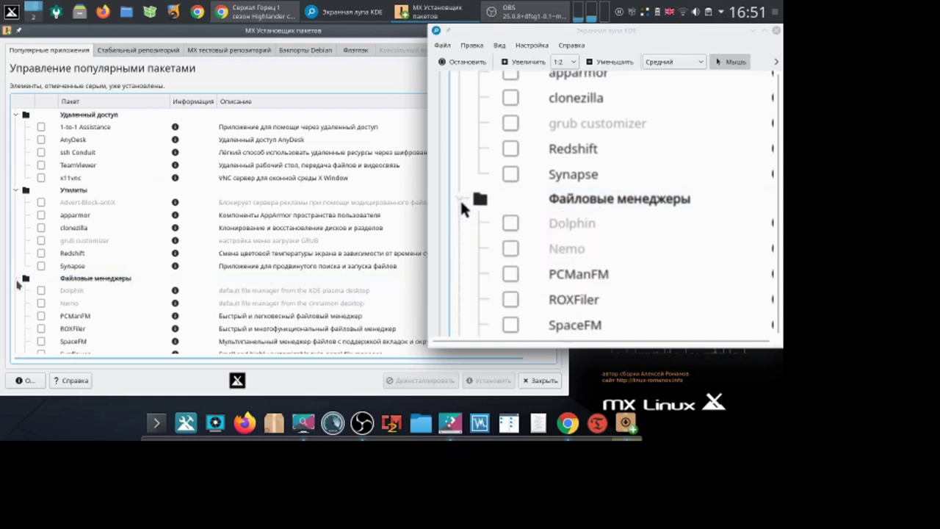
{"action": "left_click", "coordinate": [45, 279]}
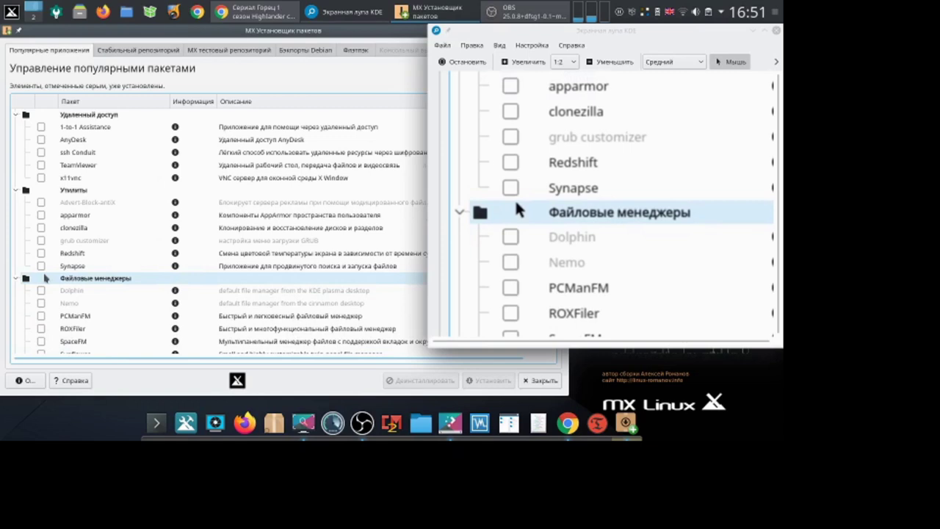
{"action": "scroll", "coordinate": [46, 279], "scroll_direction": "down", "scroll_amount": 2}
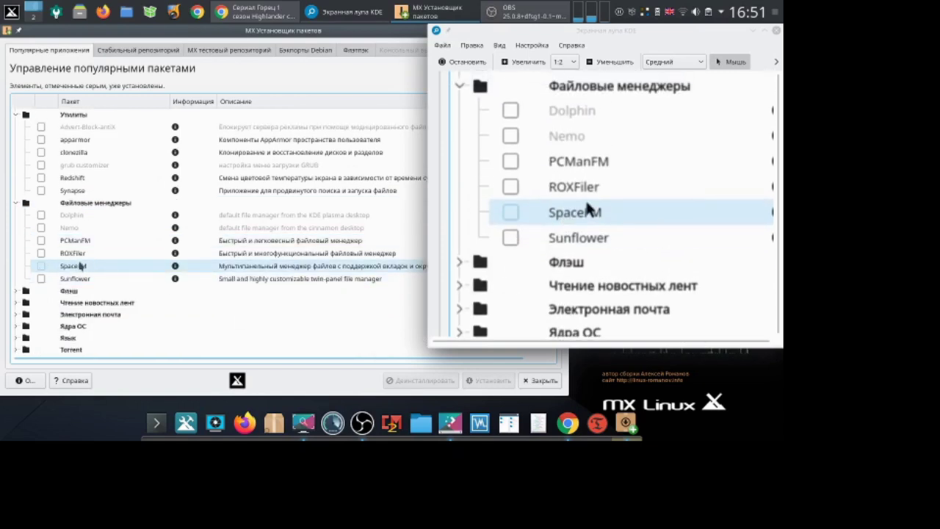
{"action": "scroll", "coordinate": [80, 263], "scroll_direction": "down", "scroll_amount": 1}
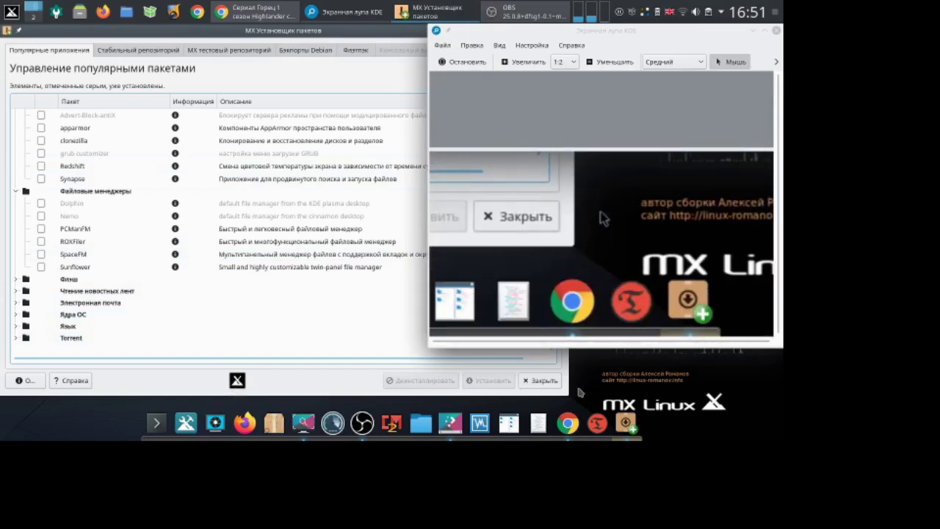
Open the Krusader file manager and minimise the screen magnifier to show both of its panes
{"action": "left_click", "coordinate": [538, 424]}
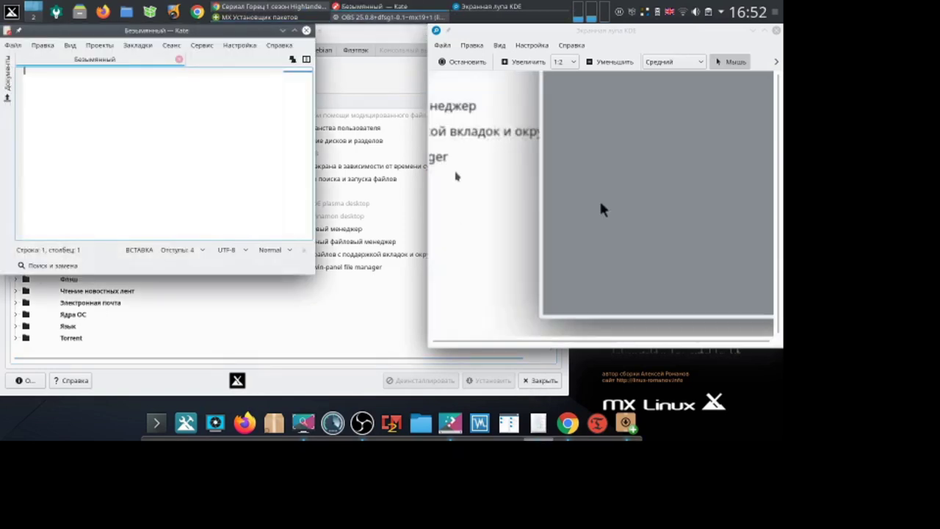
{"action": "left_click", "coordinate": [306, 31]}
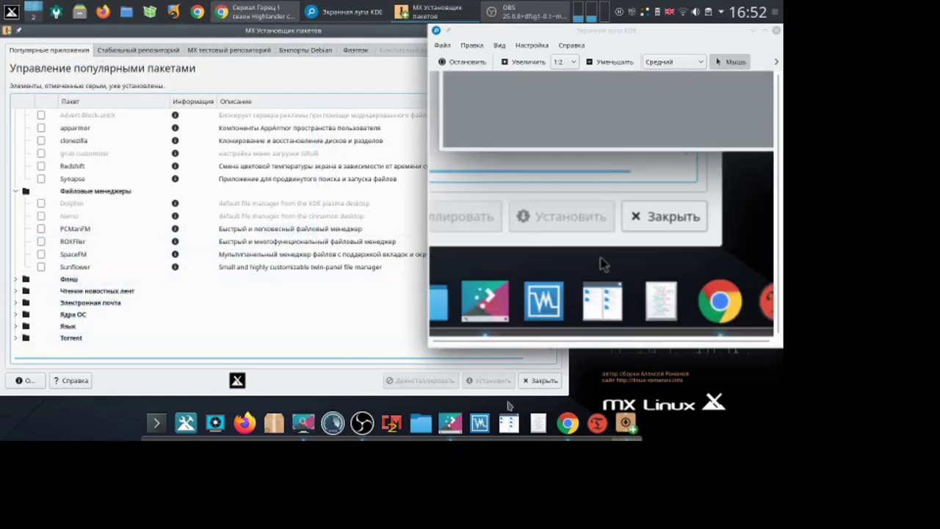
{"action": "left_click", "coordinate": [512, 423]}
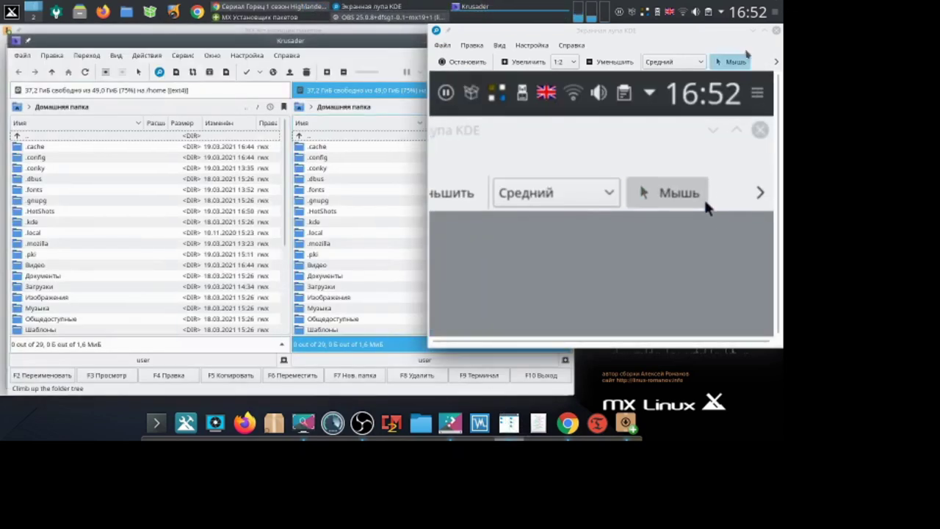
{"action": "left_click", "coordinate": [749, 31]}
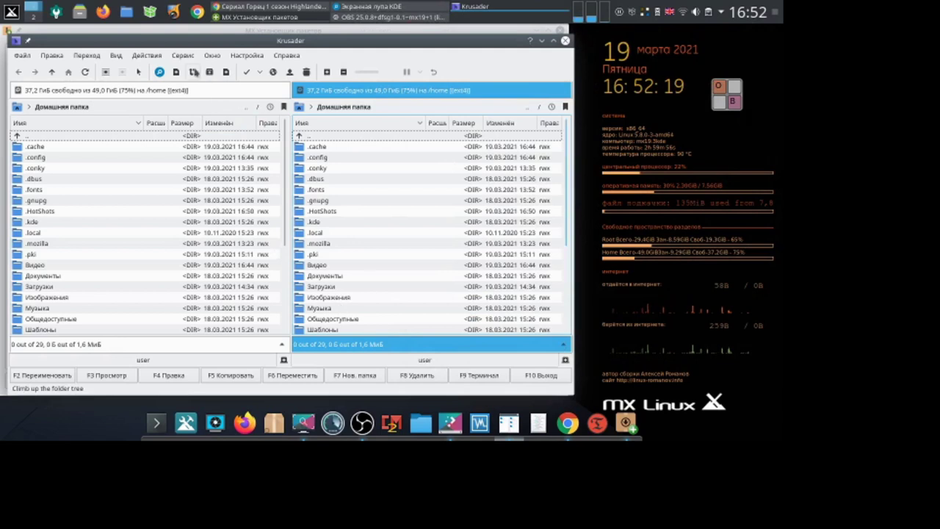
Request a Krusader launch with root rights, cancel it at the warning, and close Krusader
{"action": "left_click", "coordinate": [188, 58]}
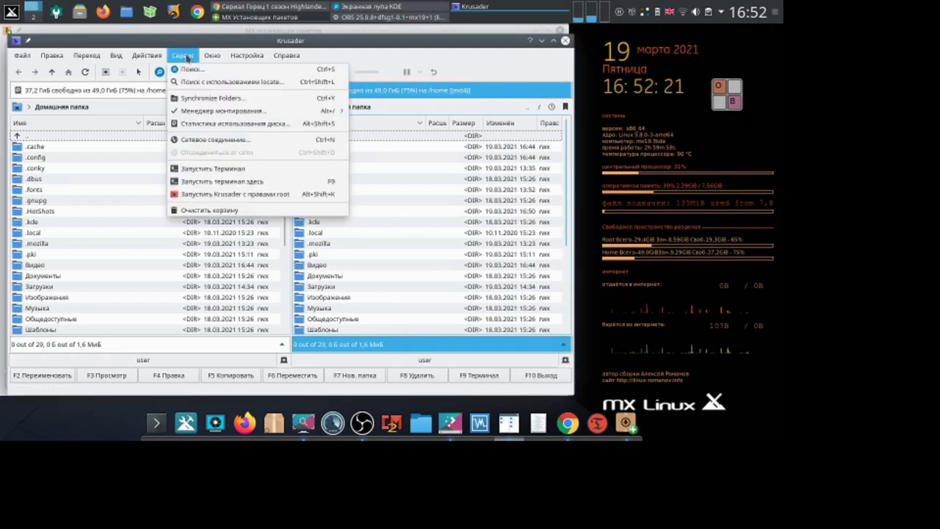
{"action": "left_click", "coordinate": [195, 195]}
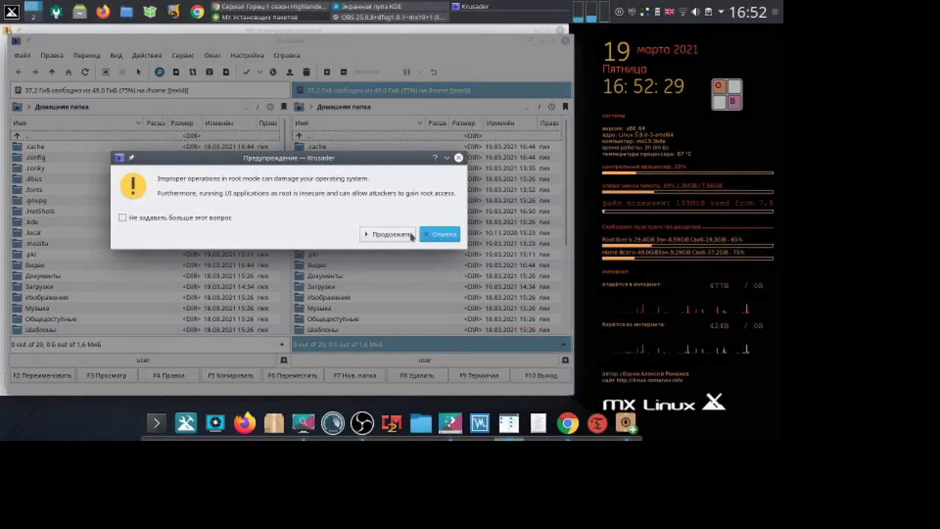
{"action": "left_click", "coordinate": [434, 234]}
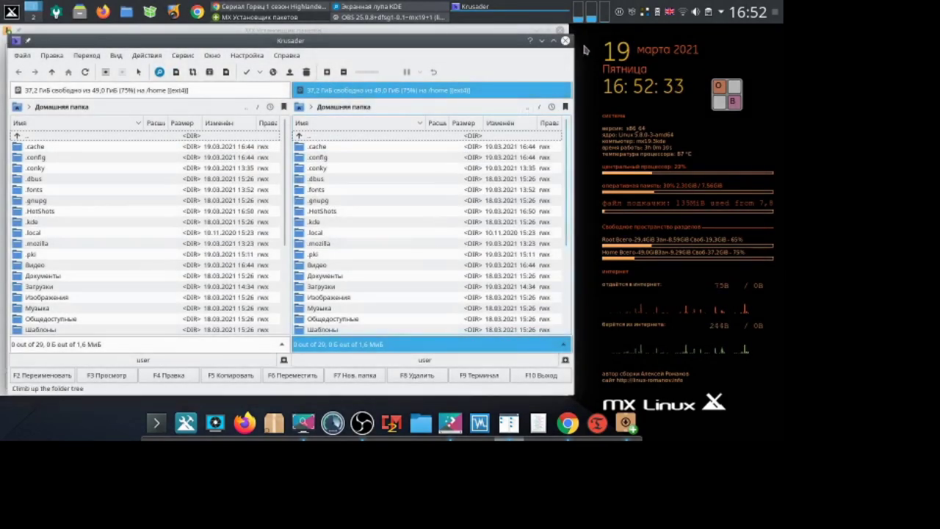
{"action": "left_click", "coordinate": [565, 41]}
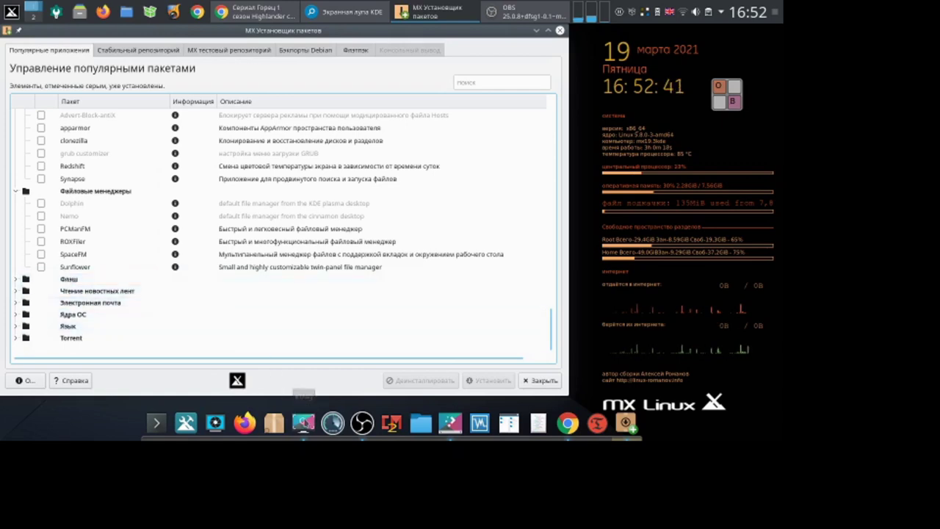
Restore the screen magnifier and expand the Torrent category to view its clients
{"action": "left_click", "coordinate": [303, 423]}
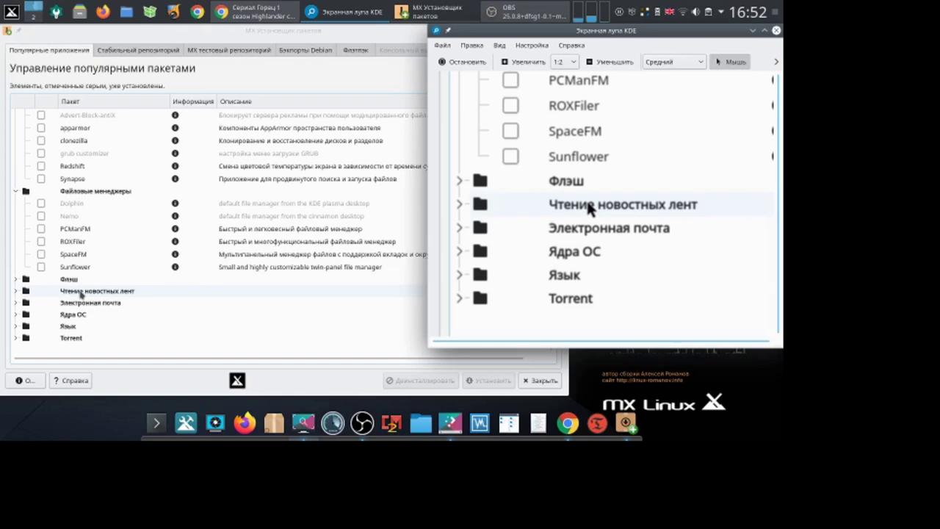
{"action": "left_click", "coordinate": [17, 339]}
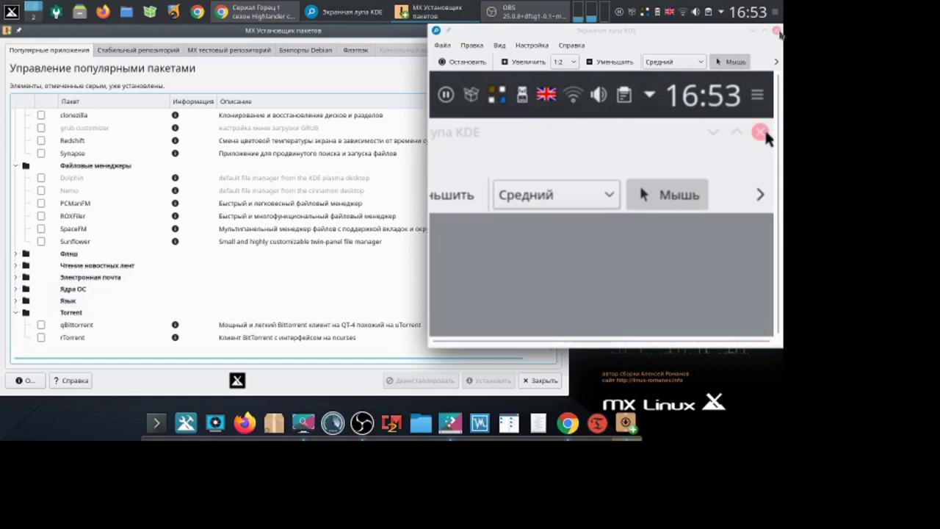
Close the screen magnifier and the package installer, and return to the Live and Maintenance tools in MX Инструменты
{"action": "left_click", "coordinate": [776, 31]}
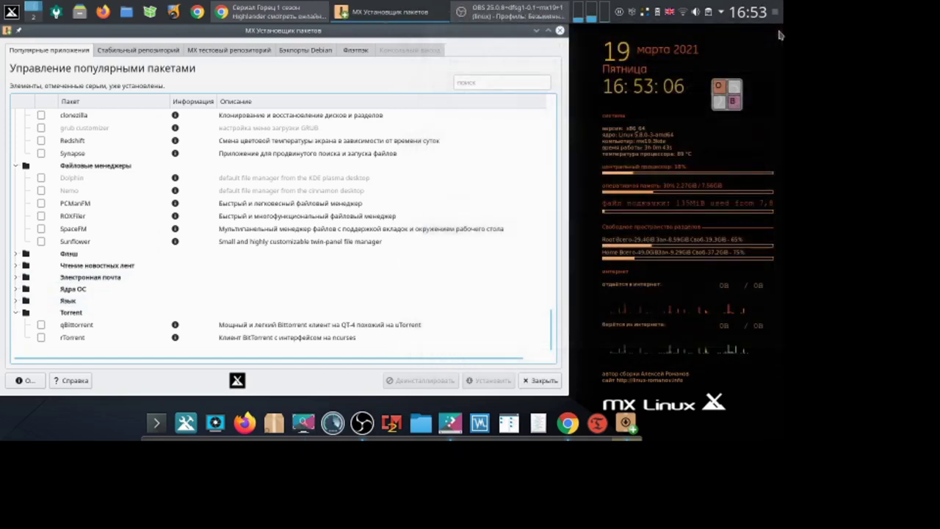
{"action": "left_click", "coordinate": [560, 31]}
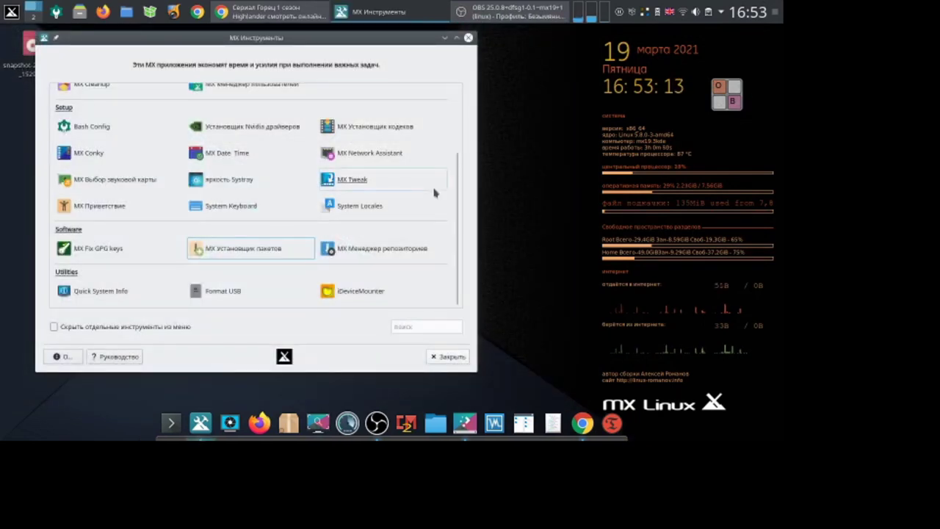
{"action": "scroll", "coordinate": [434, 192], "scroll_direction": "up", "scroll_amount": 3}
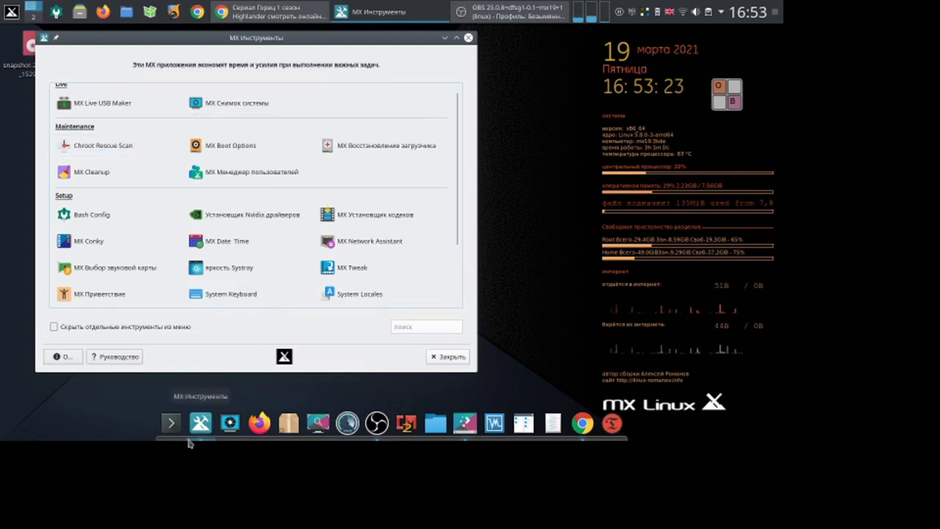
Launch MX Снимок системы, authenticate with the root password, and clear the on-screen keyboard out of the way
{"action": "left_click", "coordinate": [230, 426]}
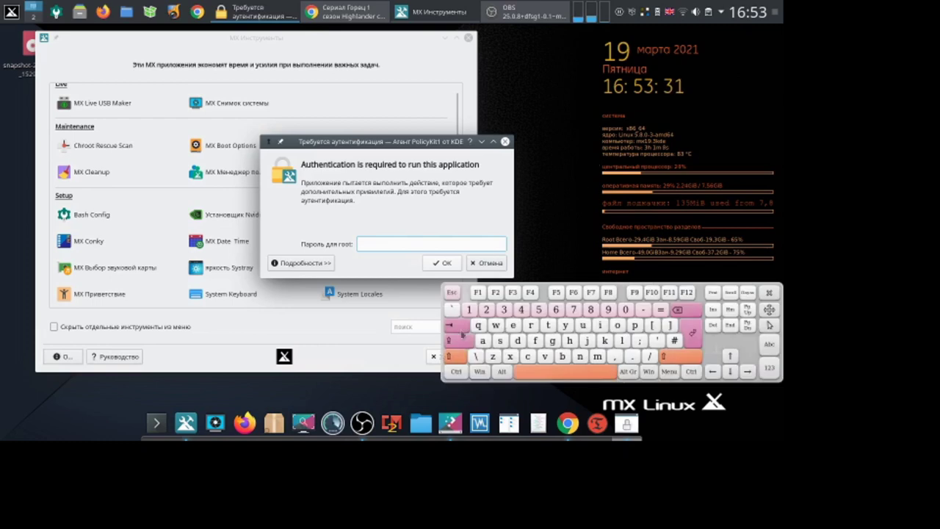
{"action": "left_click", "coordinate": [468, 309]}
{"action": "left_click", "coordinate": [444, 263]}
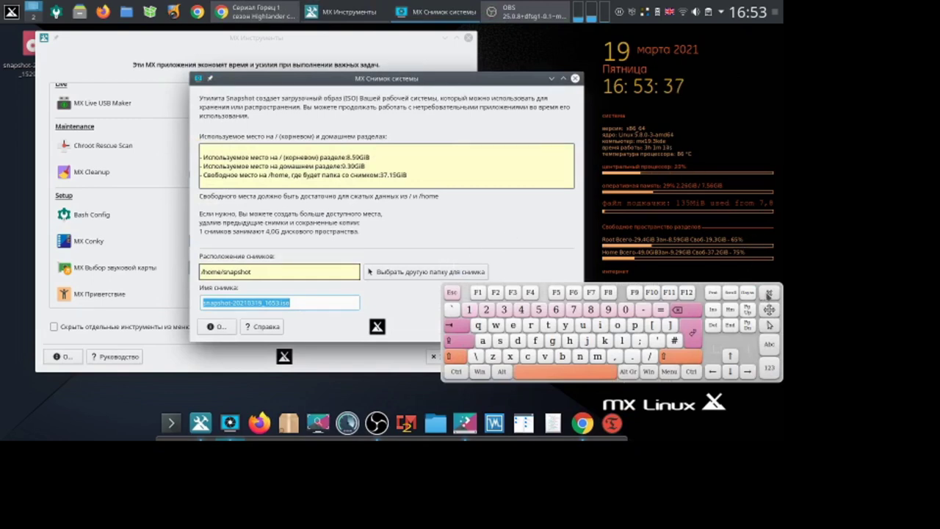
{"action": "left_click", "coordinate": [768, 294]}
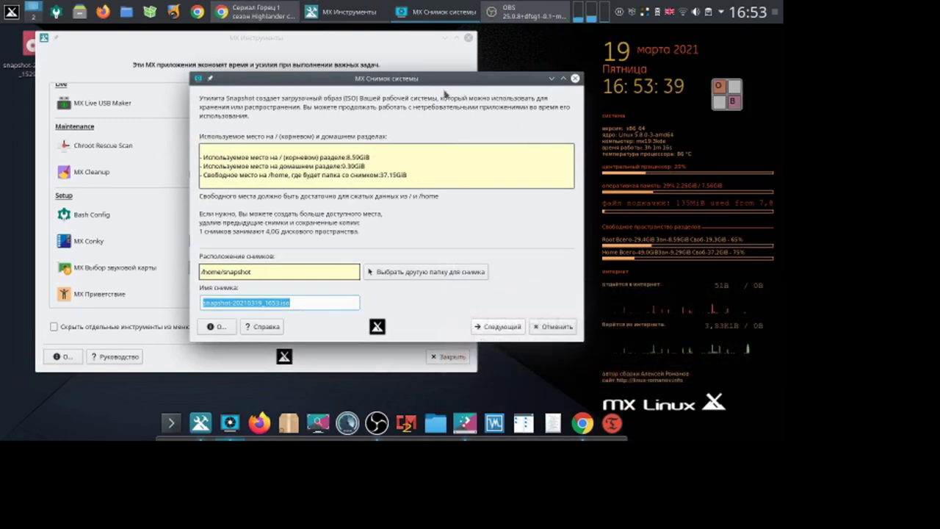
{"action": "left_click_drag", "start_coordinate": [444, 84], "coordinate": [393, 69]}
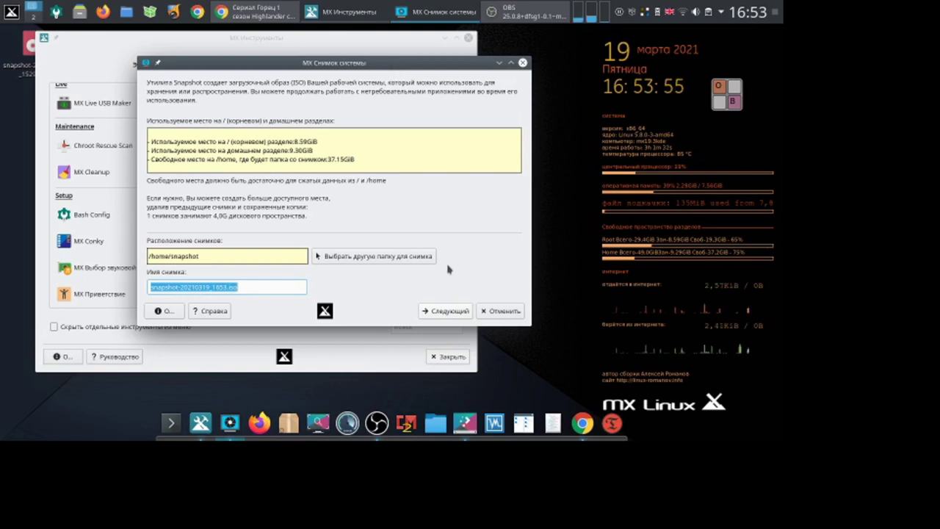
Proceed to the snapshot settings, magnify them, and choose the account-reset snapshot type, Сброс учетных записей (дистрибутив для других)
{"action": "left_click", "coordinate": [438, 312]}
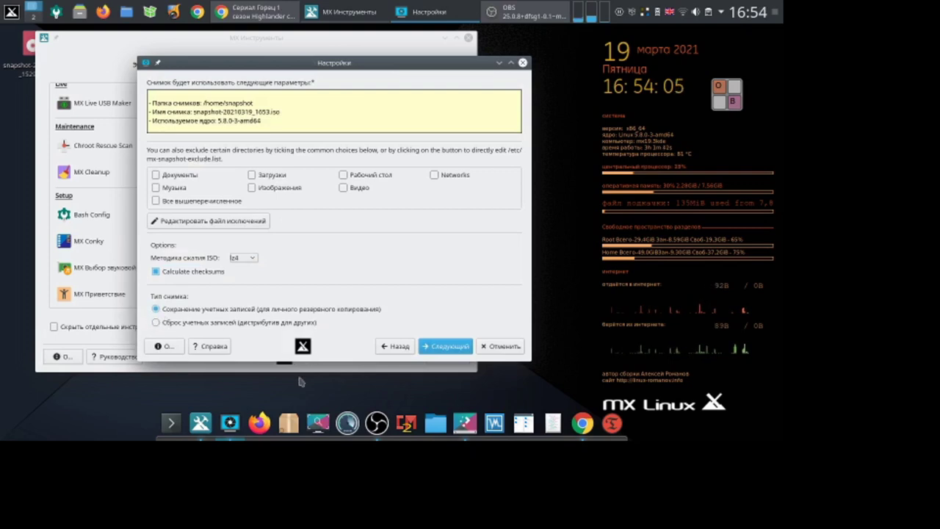
{"action": "left_click", "coordinate": [321, 424]}
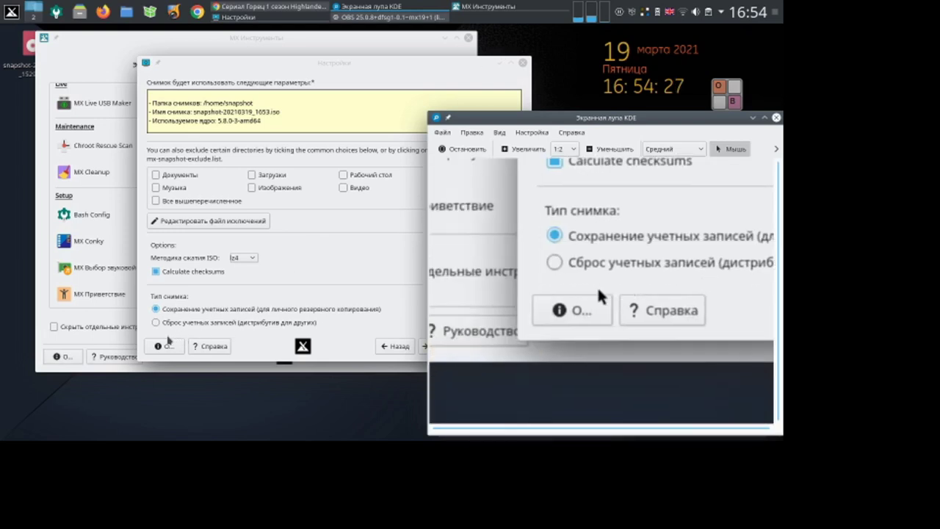
{"action": "left_click", "coordinate": [156, 323]}
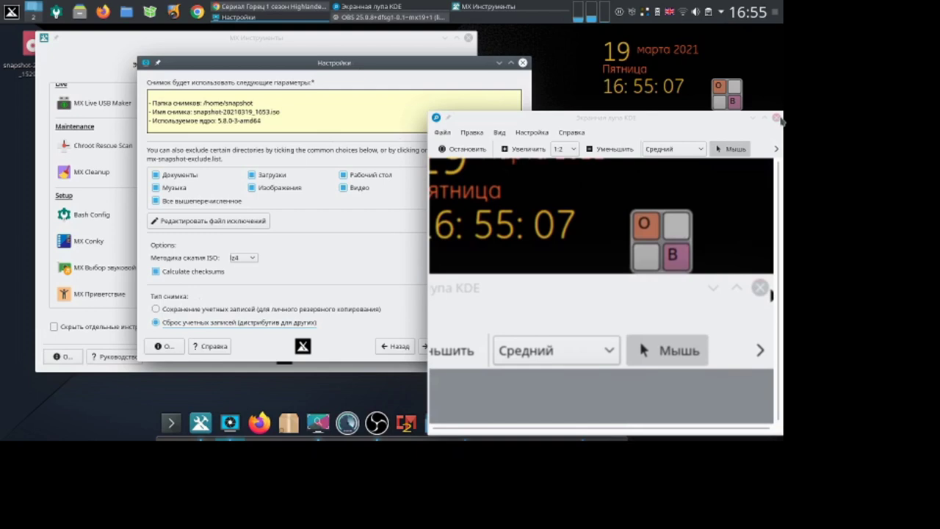
Close the screen magnifier, the snapshot settings without creating an image, and MX Инструменты
{"action": "left_click", "coordinate": [777, 118]}
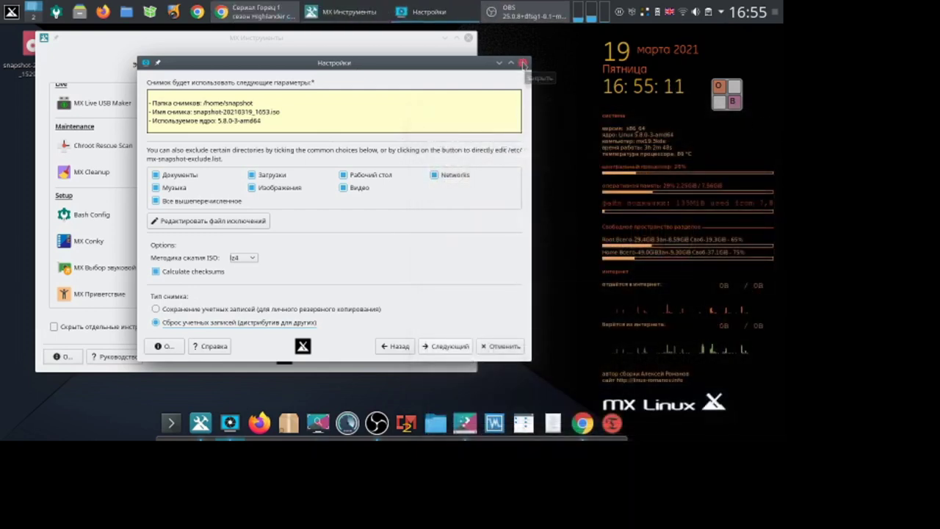
{"action": "left_click", "coordinate": [522, 63]}
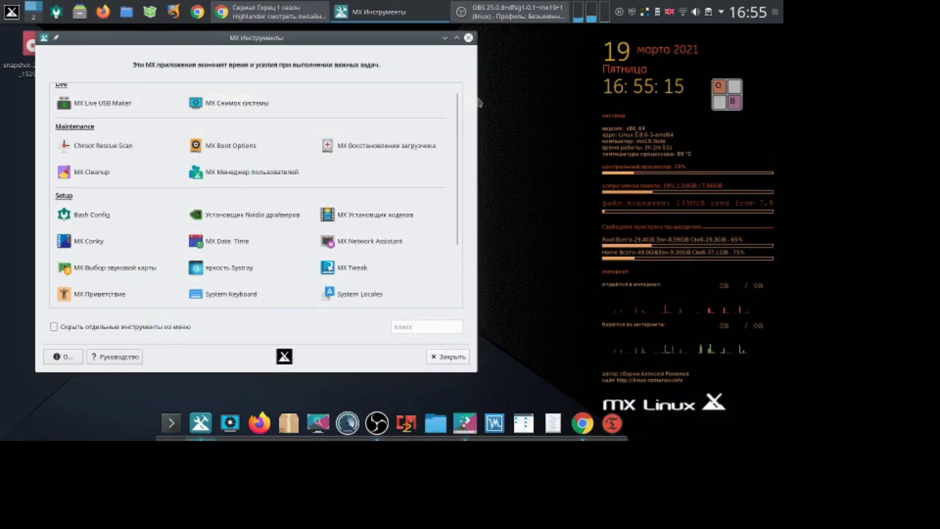
{"action": "left_click", "coordinate": [468, 38]}
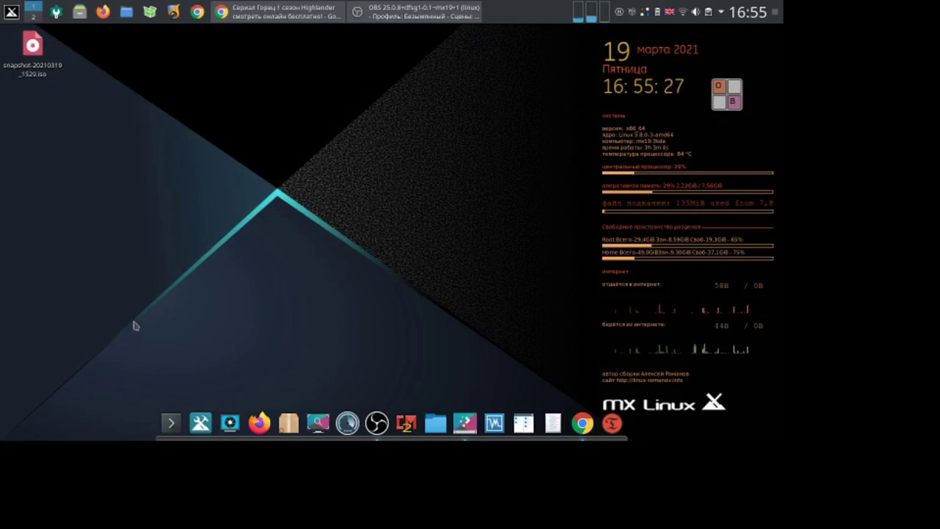
Switch to Chrome, bring up the website's home page, and open the build author's shared storage through its Google Drive link
{"action": "left_click", "coordinate": [312, 16]}
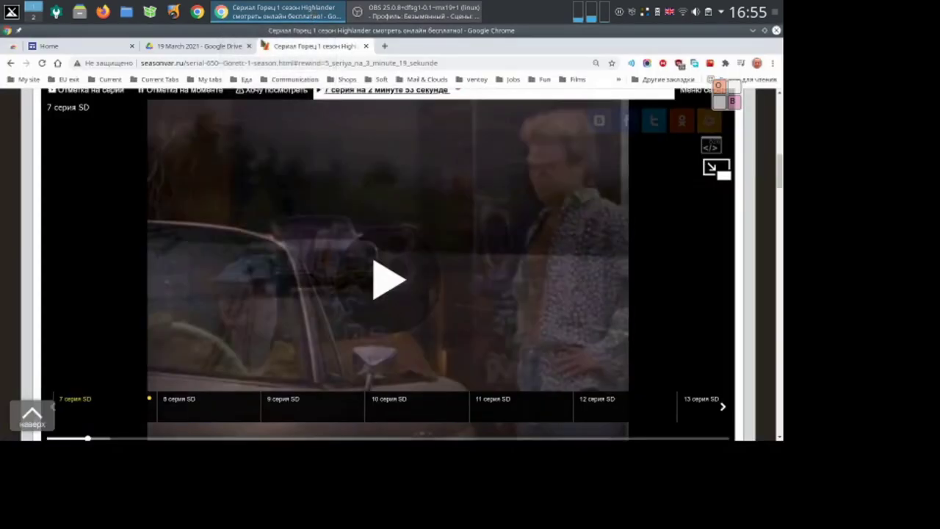
{"action": "left_click", "coordinate": [56, 46]}
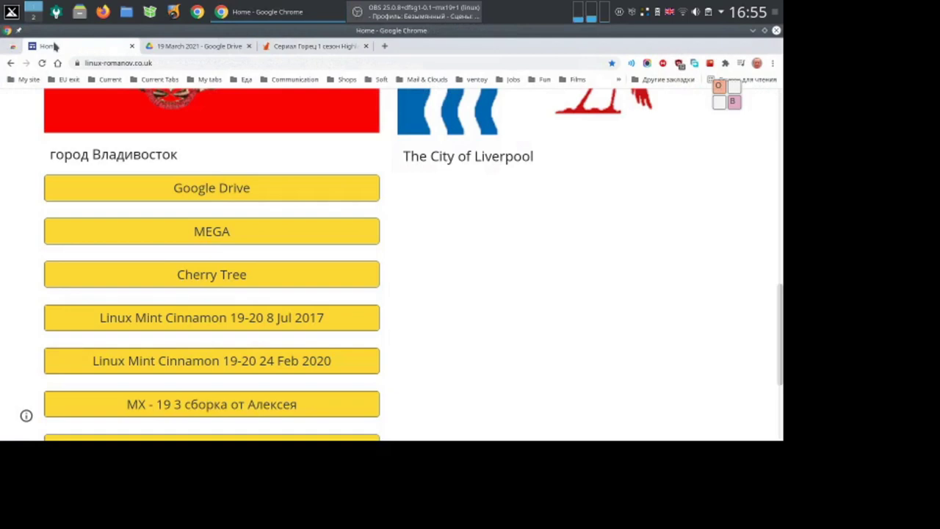
{"action": "scroll", "coordinate": [261, 243], "scroll_direction": "up", "scroll_amount": 3}
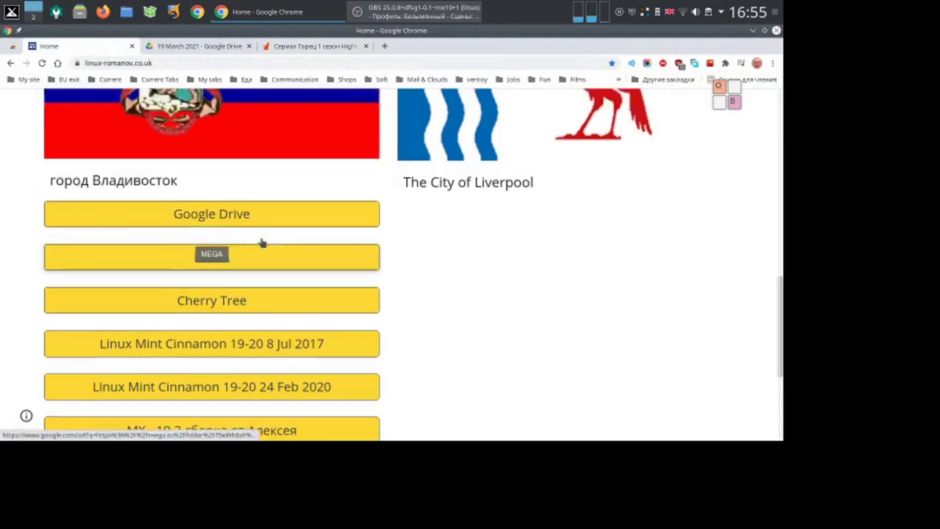
{"action": "scroll", "coordinate": [260, 243], "scroll_direction": "up", "scroll_amount": 2}
{"action": "scroll", "coordinate": [258, 241], "scroll_direction": "up", "scroll_amount": 2}
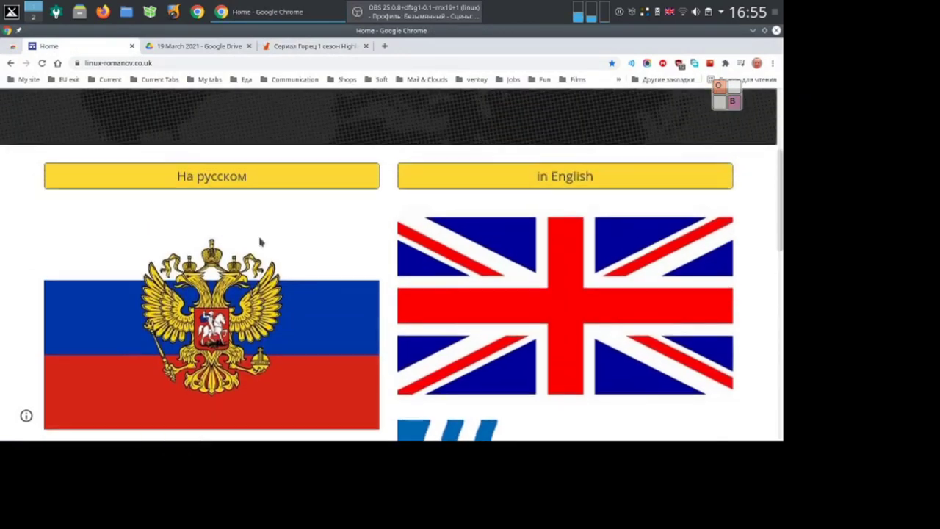
{"action": "scroll", "coordinate": [257, 240], "scroll_direction": "down", "scroll_amount": 4}
{"action": "scroll", "coordinate": [252, 237], "scroll_direction": "down", "scroll_amount": 3}
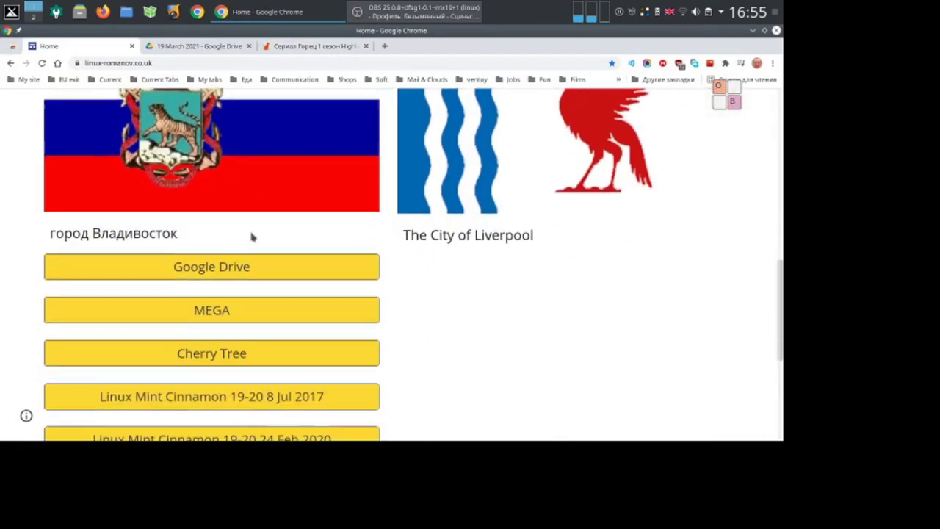
{"action": "left_click", "coordinate": [248, 224]}
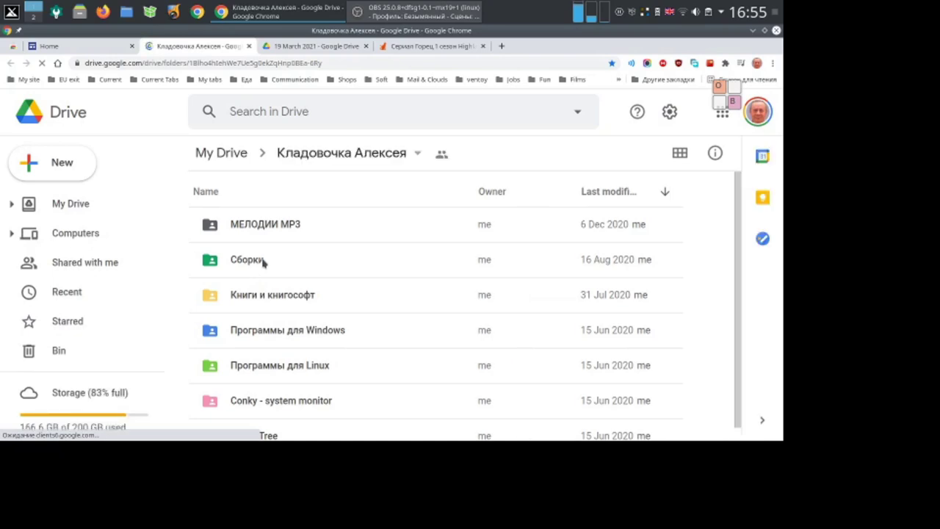
Open the Сборки folder and its 2021 MX subfolder in the shared drive
{"action": "left_click", "coordinate": [254, 262]}
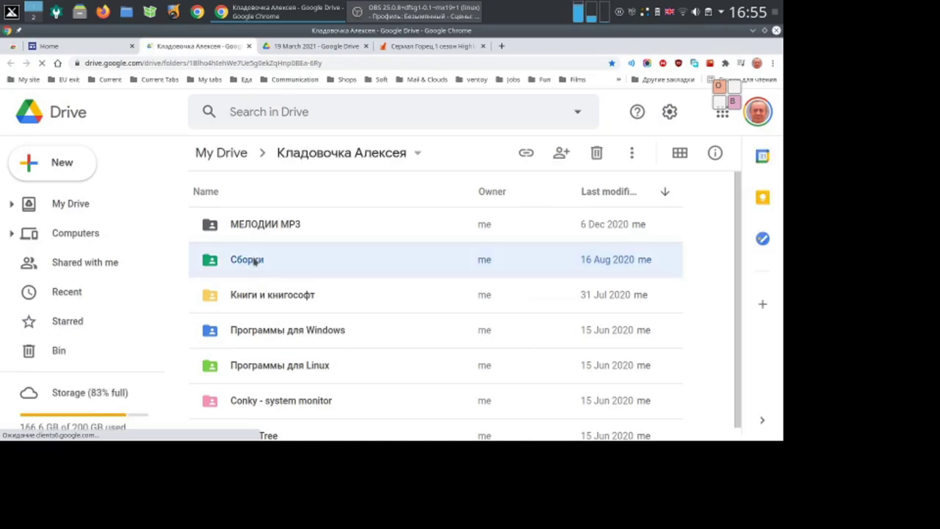
{"action": "double_click", "coordinate": [251, 259]}
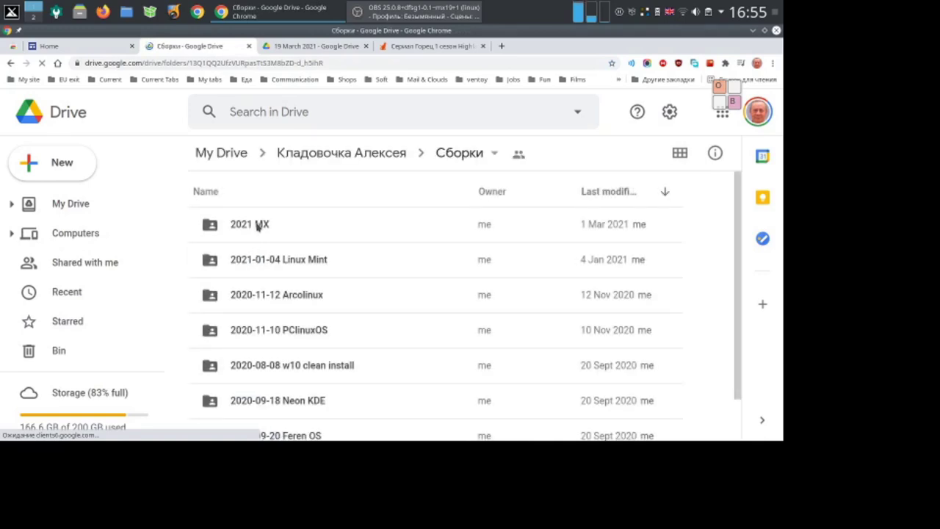
{"action": "double_click", "coordinate": [257, 225]}
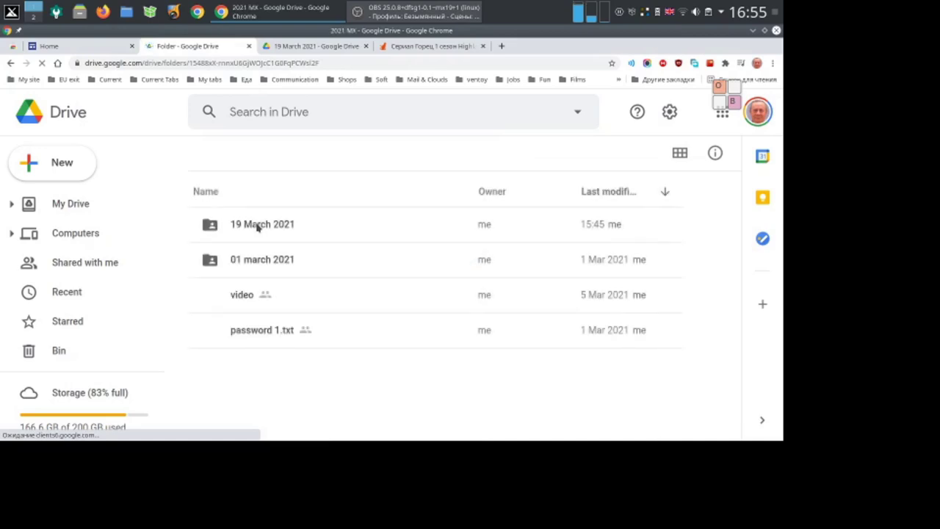
Remove the 01 march 2021 folder from the 2021 MX folder
{"action": "left_click", "coordinate": [257, 265]}
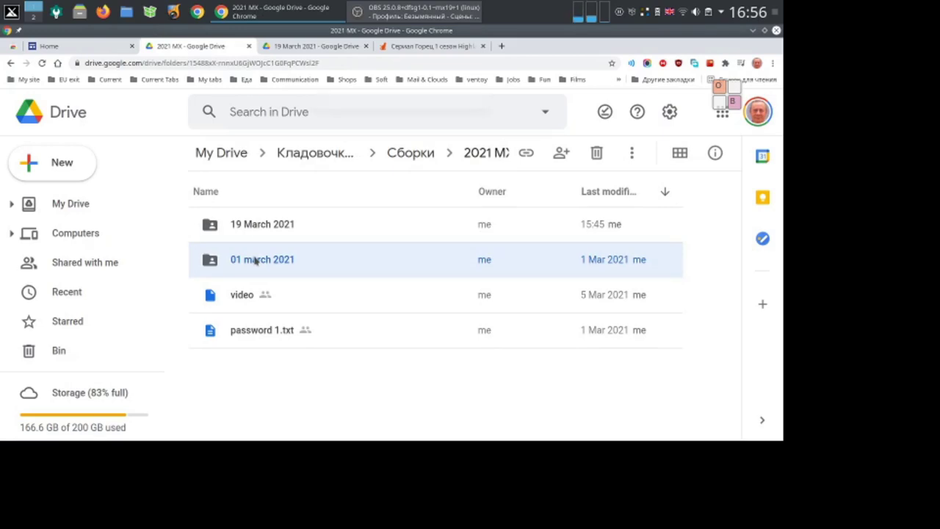
{"action": "right_click", "coordinate": [256, 261]}
{"action": "scroll", "coordinate": [307, 331], "scroll_direction": "down", "scroll_amount": 1}
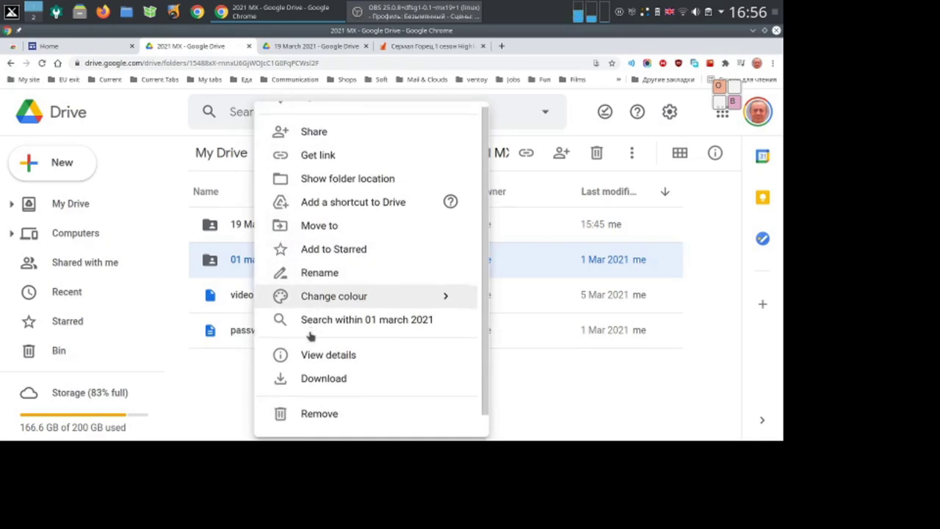
{"action": "left_click", "coordinate": [318, 414]}
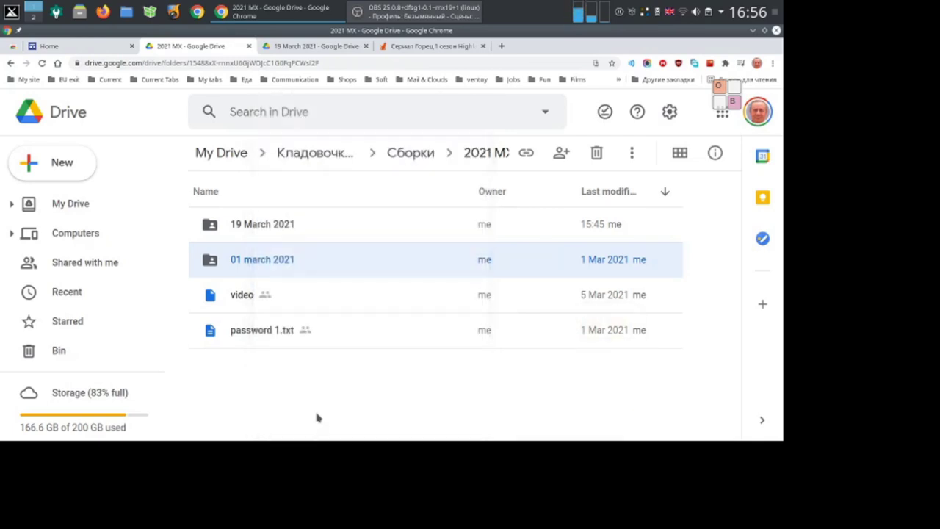
Open the 19 March 2021 folder to view the uploaded snapshot ISO, and minimise the browser
{"action": "double_click", "coordinate": [262, 224]}
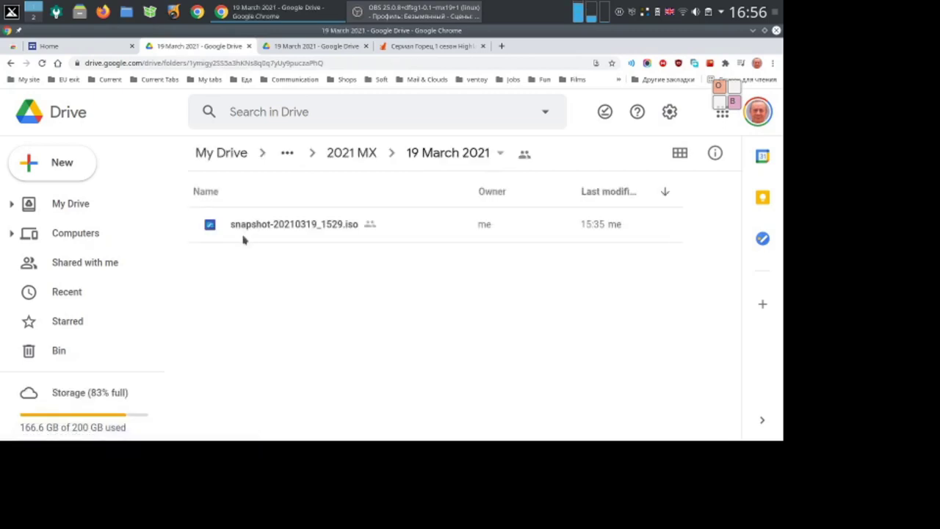
{"action": "left_click", "coordinate": [753, 30]}
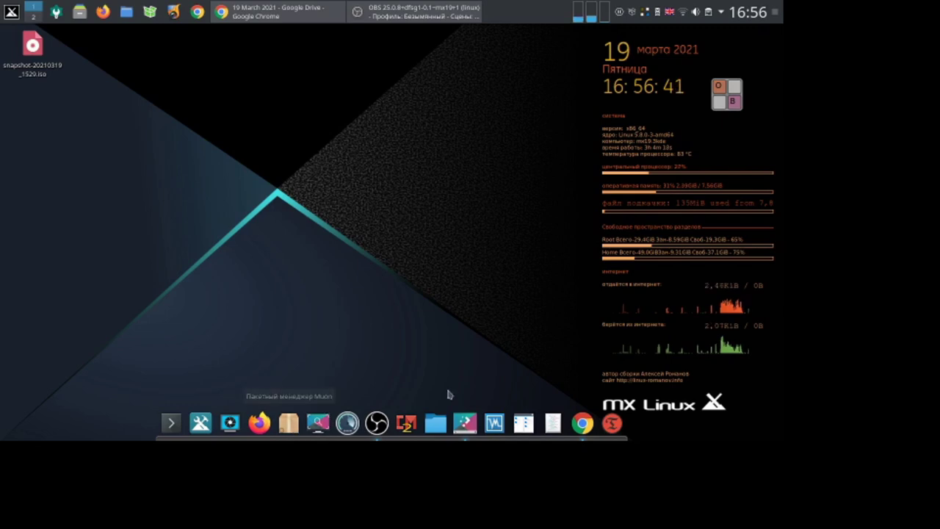
{"action": "left_click", "coordinate": [613, 431]}
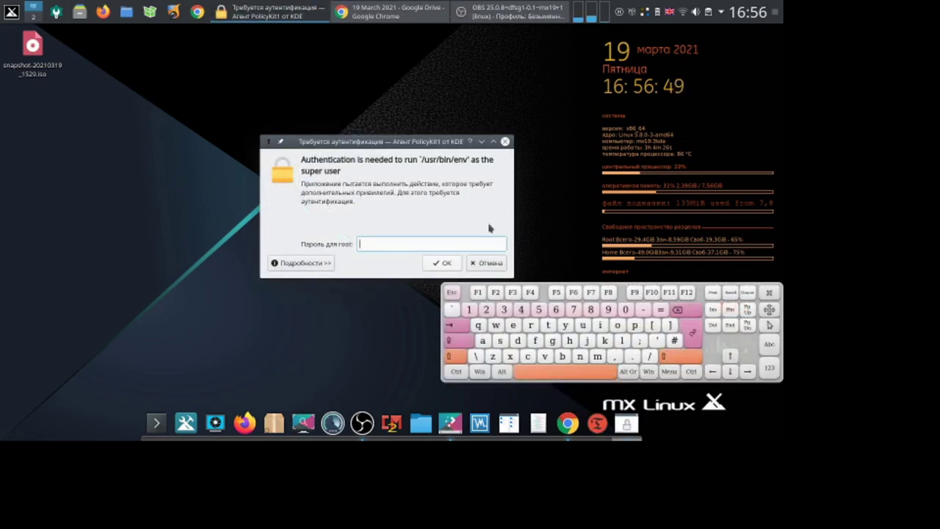
{"action": "left_click", "coordinate": [468, 309]}
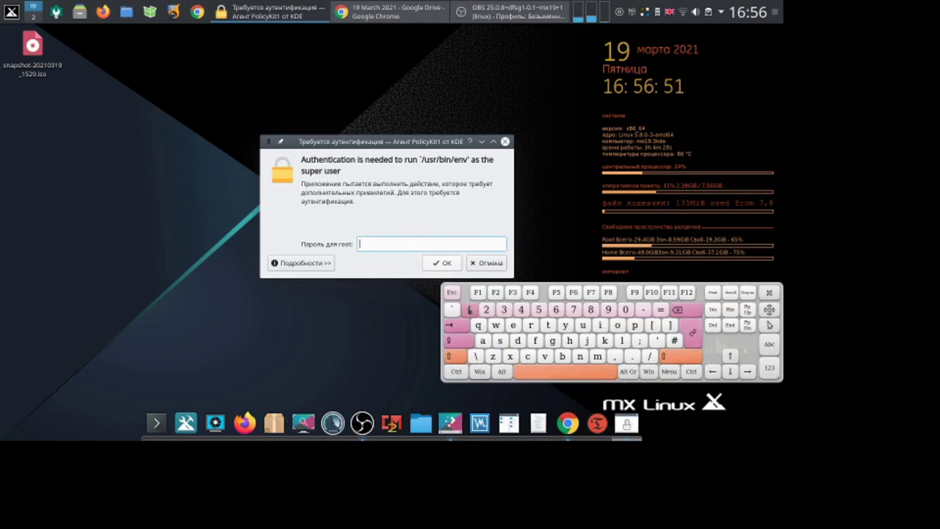
{"action": "left_click", "coordinate": [445, 263]}
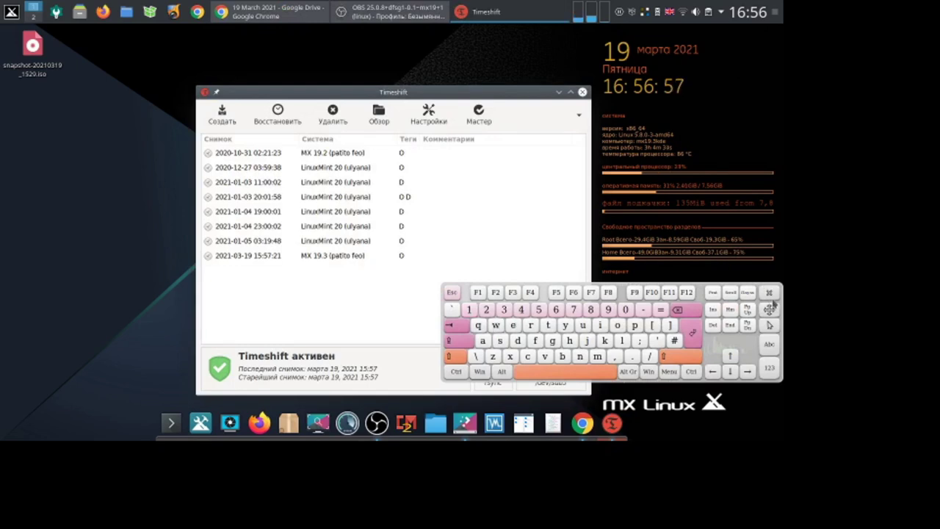
{"action": "left_click", "coordinate": [768, 293]}
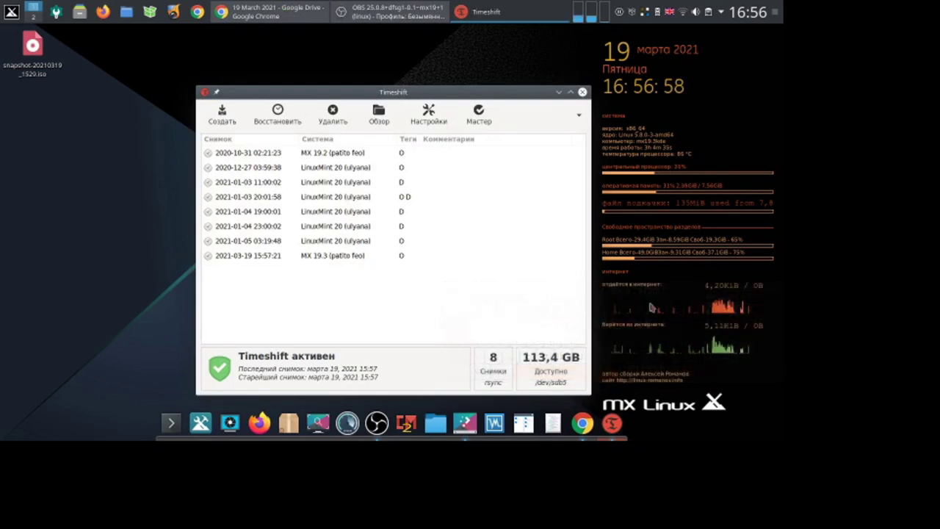
{"action": "left_click", "coordinate": [371, 257]}
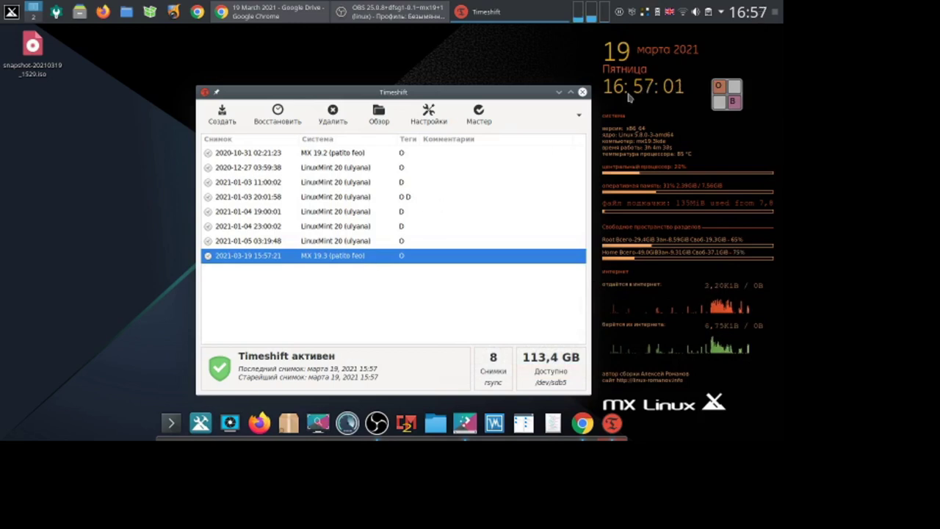
{"action": "left_click", "coordinate": [582, 92]}
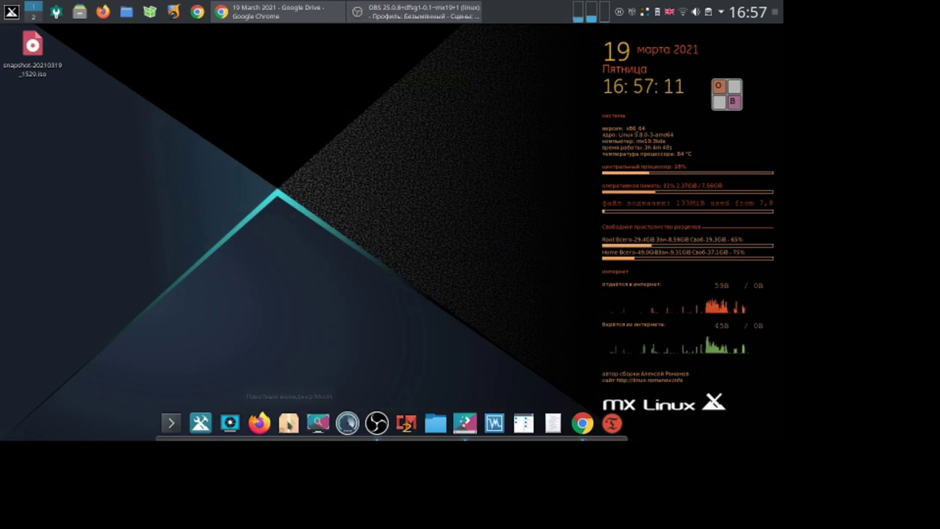
Launch the Muon package manager and dismiss its root authentication request
{"action": "left_click", "coordinate": [289, 423]}
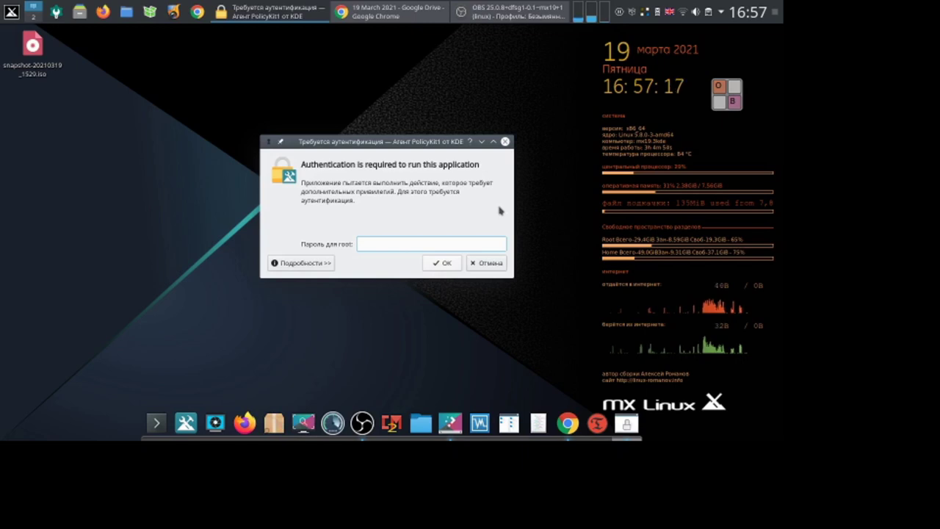
{"action": "left_click", "coordinate": [507, 144]}
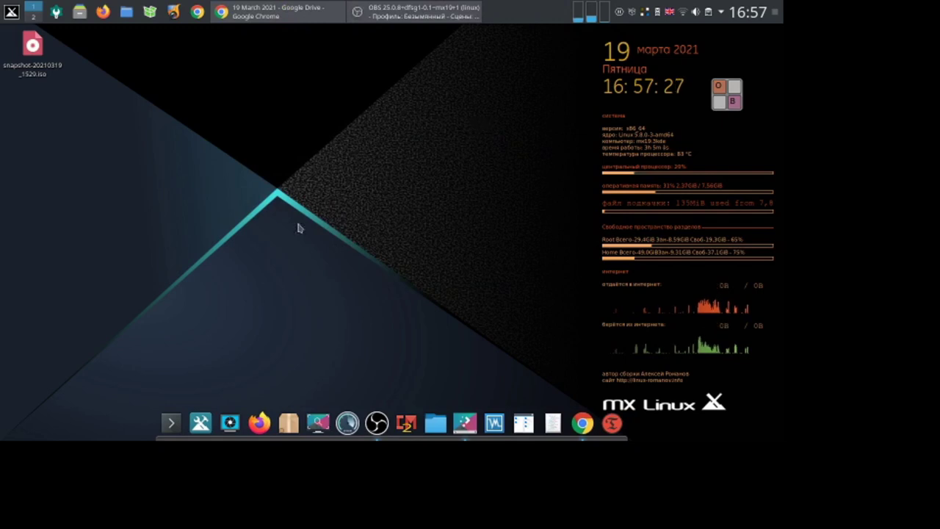
Increase the height of the taskbar panel slightly in its configuration and close the panel settings
{"action": "right_click", "coordinate": [518, 15]}
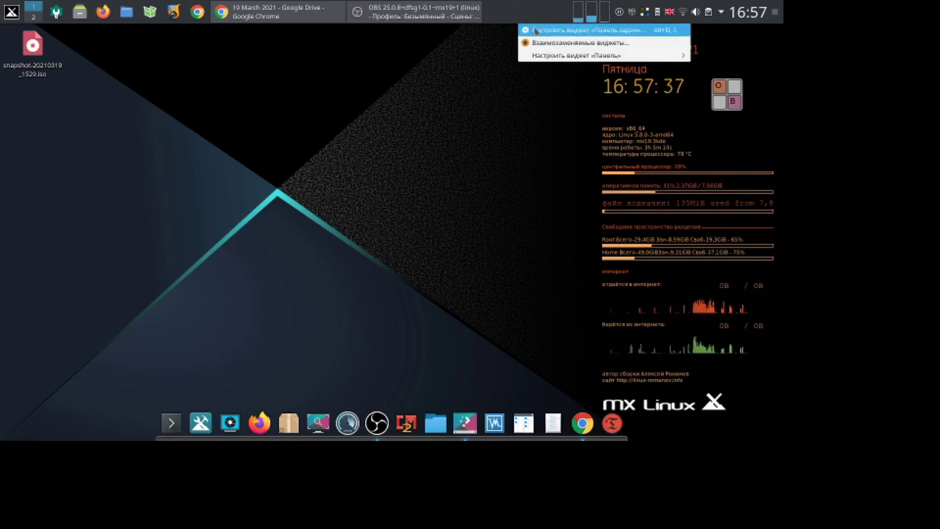
{"action": "mouse_move", "coordinate": [554, 58]}
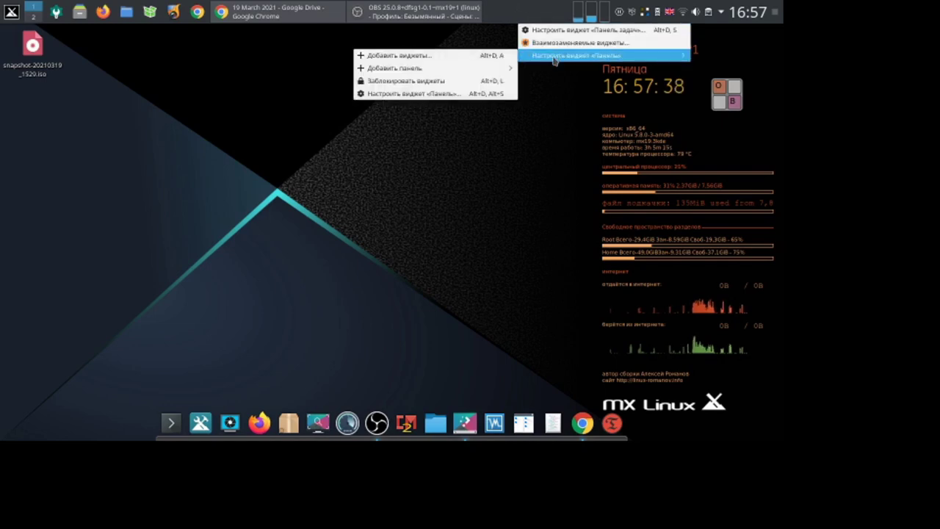
{"action": "left_click", "coordinate": [457, 92]}
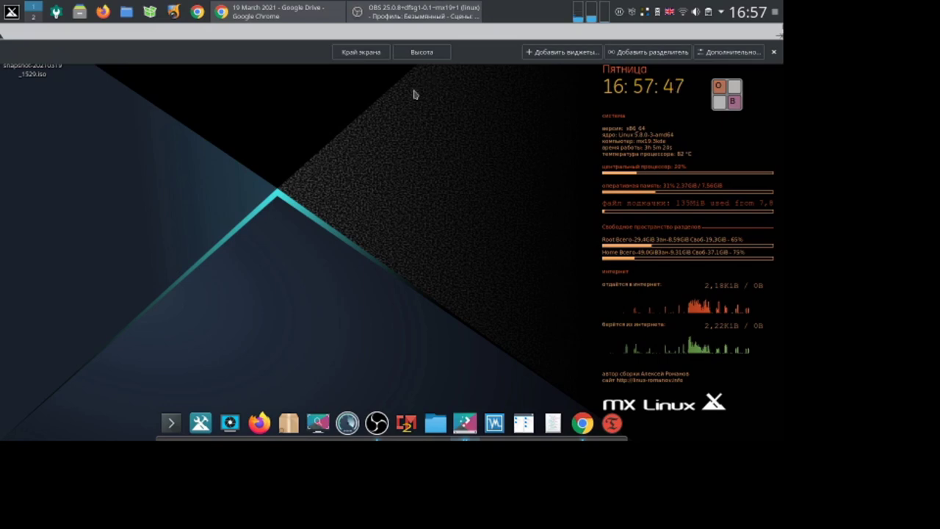
{"action": "left_click_drag", "start_coordinate": [386, 57], "coordinate": [317, 209]}
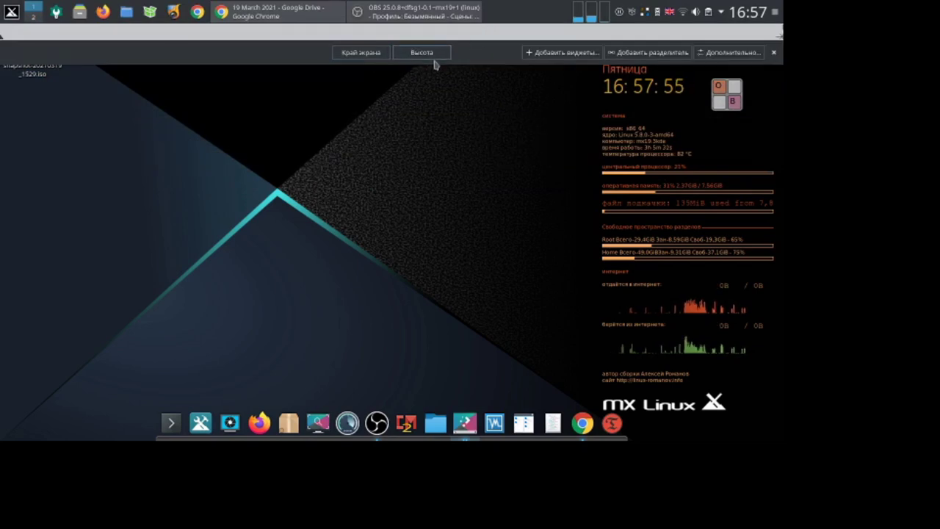
{"action": "mouse_move", "coordinate": [434, 53]}
{"action": "left_mouse_down"}
{"action": "mouse_move", "coordinate": [427, 69]}
{"action": "mouse_move", "coordinate": [431, 44]}
{"action": "mouse_move", "coordinate": [429, 55]}
{"action": "left_mouse_up"}
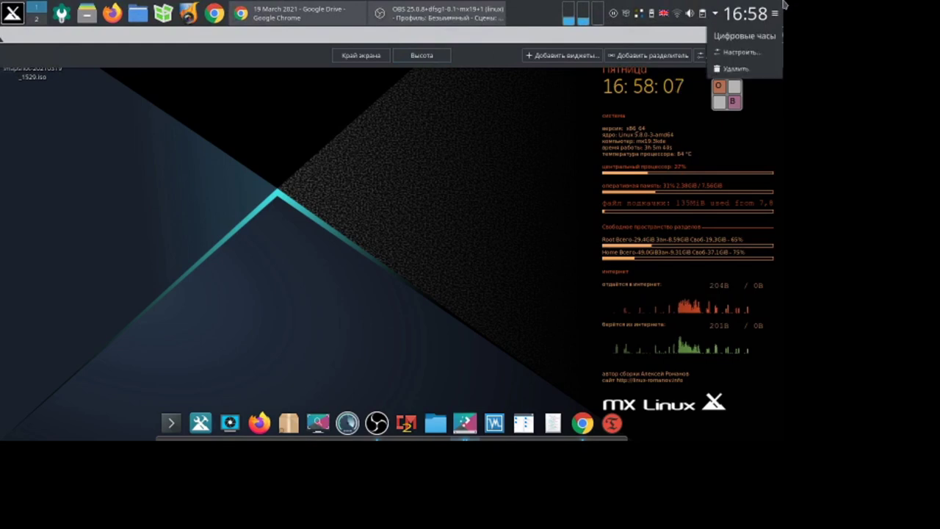
{"action": "left_click", "coordinate": [773, 55]}
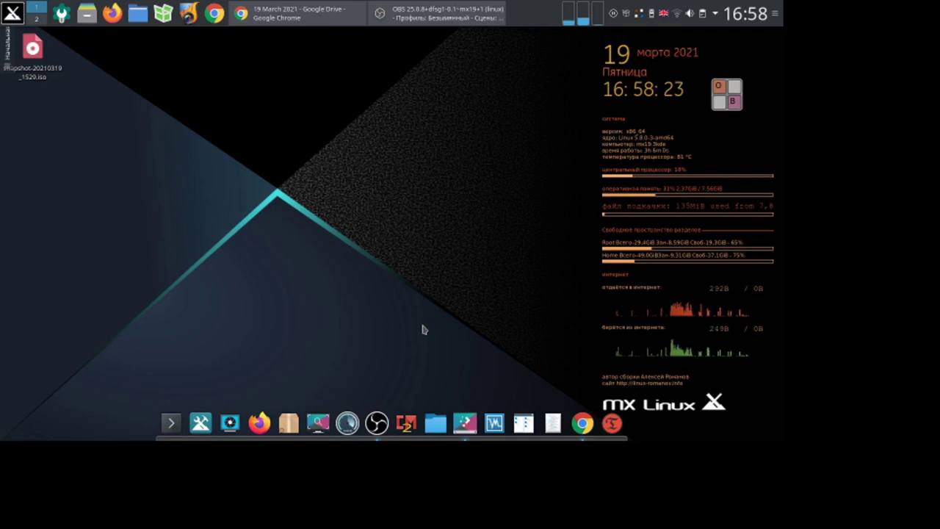
Open the KDE screen magnifier to demonstrate it, and close it
{"action": "left_click", "coordinate": [318, 423]}
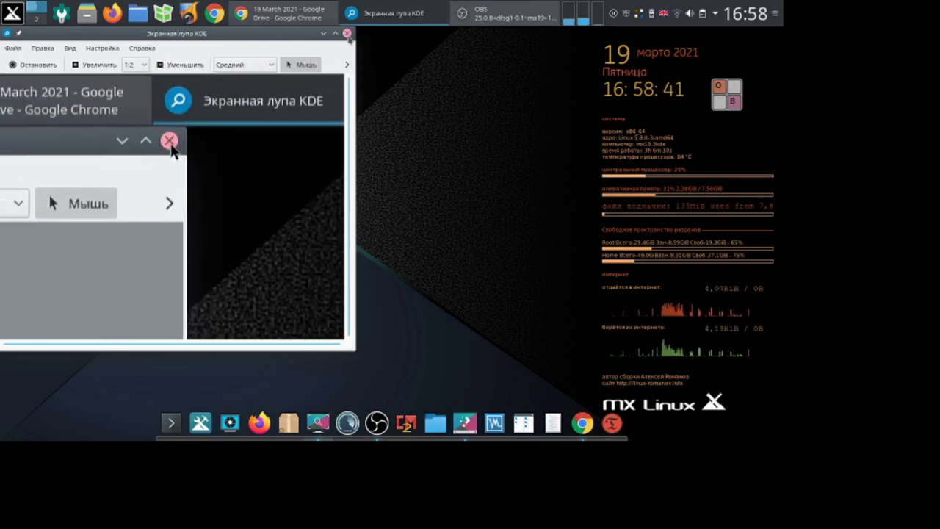
{"action": "left_click", "coordinate": [347, 33]}
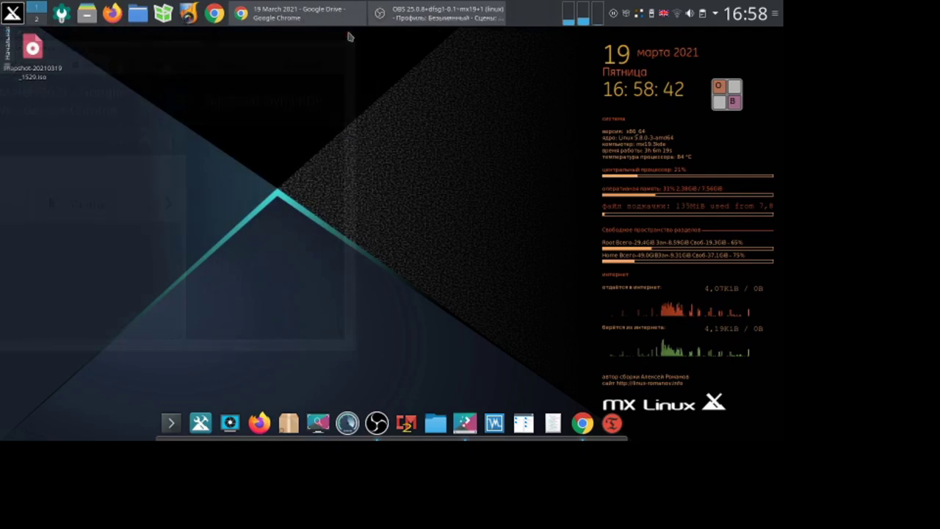
Show the on-screen keyboard, switch its layout to Russian and back to English, and hide it
{"action": "left_click", "coordinate": [732, 103]}
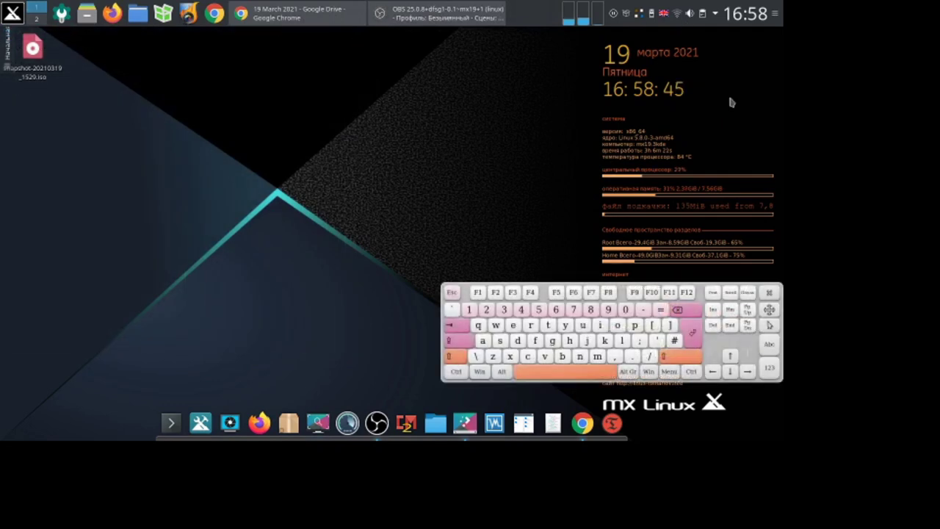
{"action": "left_click", "coordinate": [663, 14]}
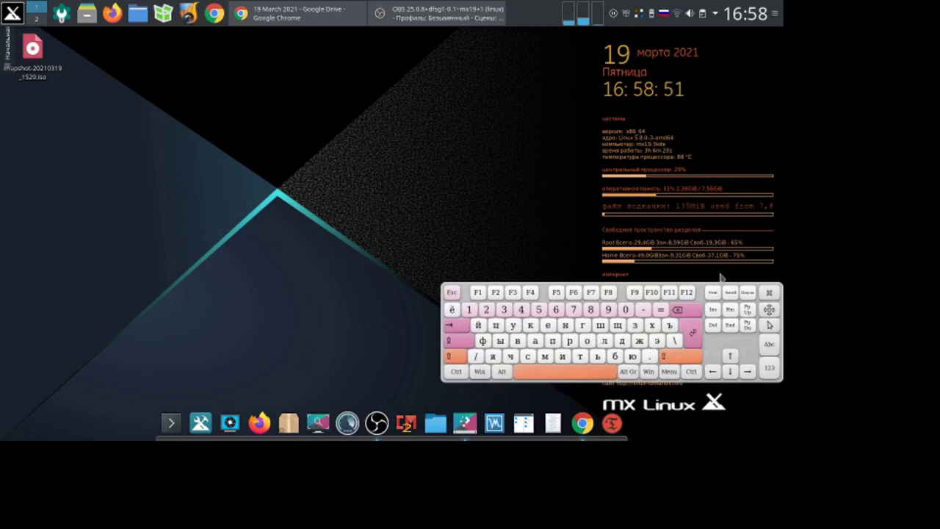
{"action": "left_click", "coordinate": [665, 18]}
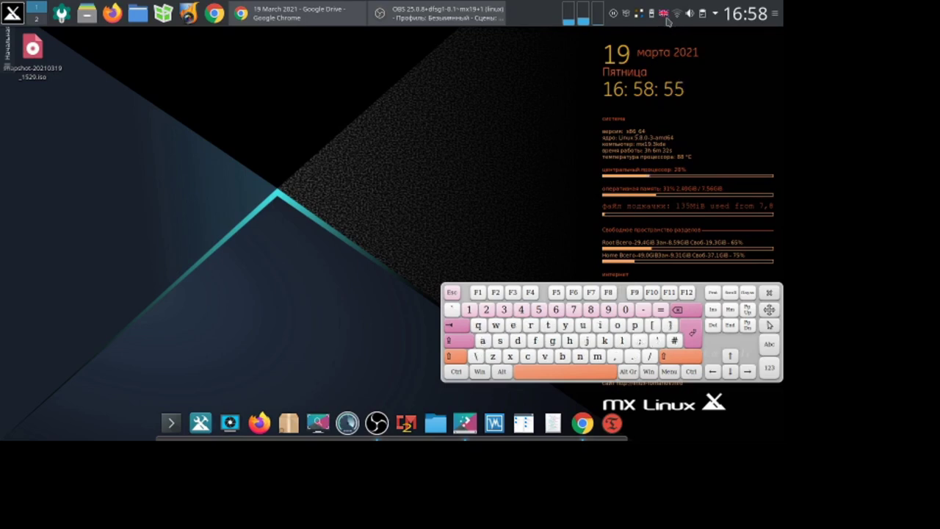
{"action": "left_click", "coordinate": [770, 294]}
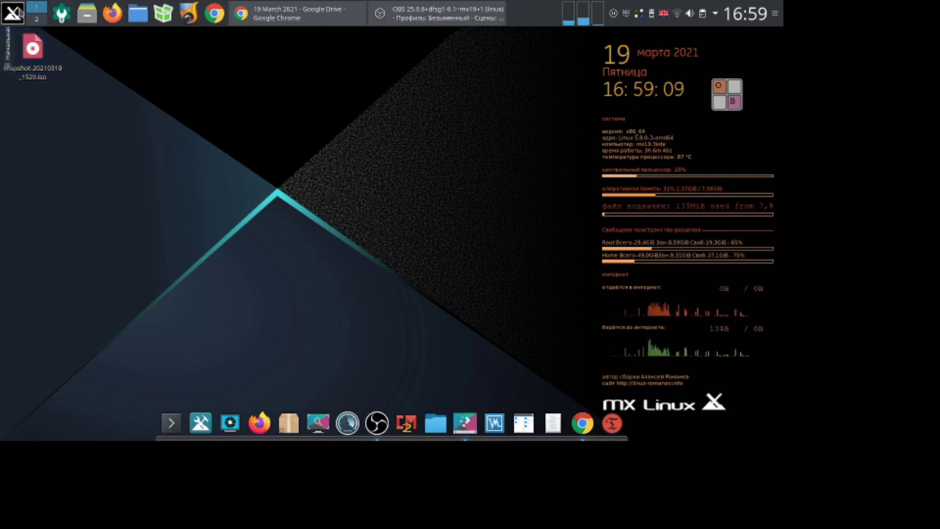
Browse the MX Tools and Office categories of the application menu, and close the menu
{"action": "left_click", "coordinate": [17, 13]}
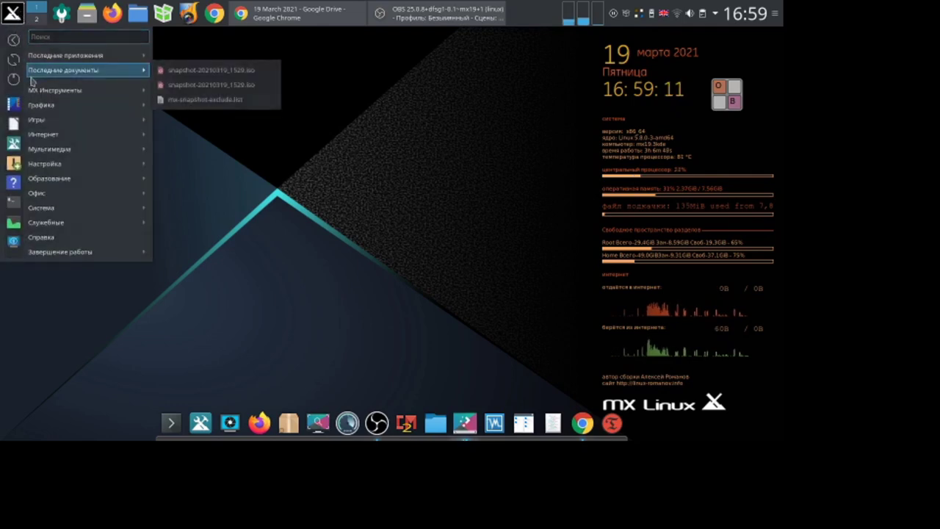
{"action": "mouse_move", "coordinate": [32, 92]}
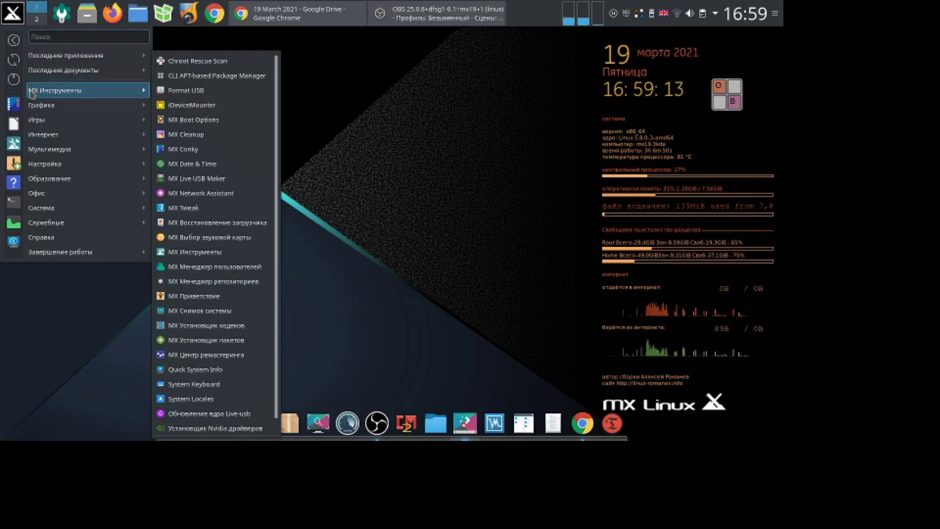
{"action": "mouse_move", "coordinate": [44, 194]}
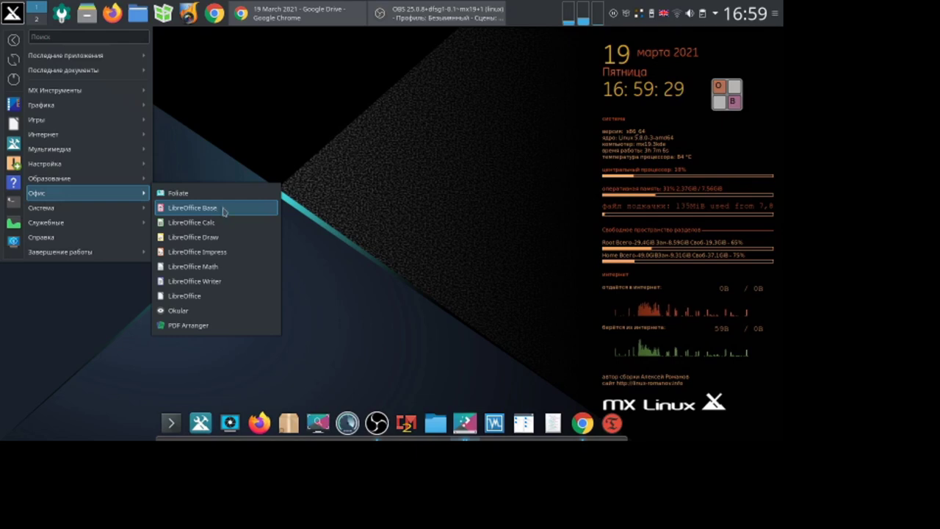
{"action": "left_click", "coordinate": [376, 182]}
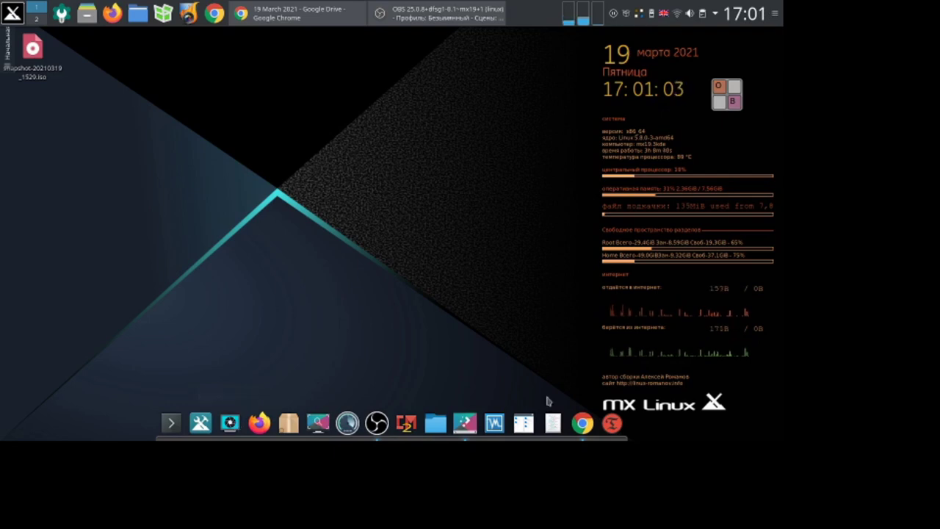
Start the tdst virtual machine in VirtualBox and boot its snapshot MX-19.3 KDE x64 entry using the on-screen keyboard, hiding the keyboard once booting starts
{"action": "left_click", "coordinate": [495, 424]}
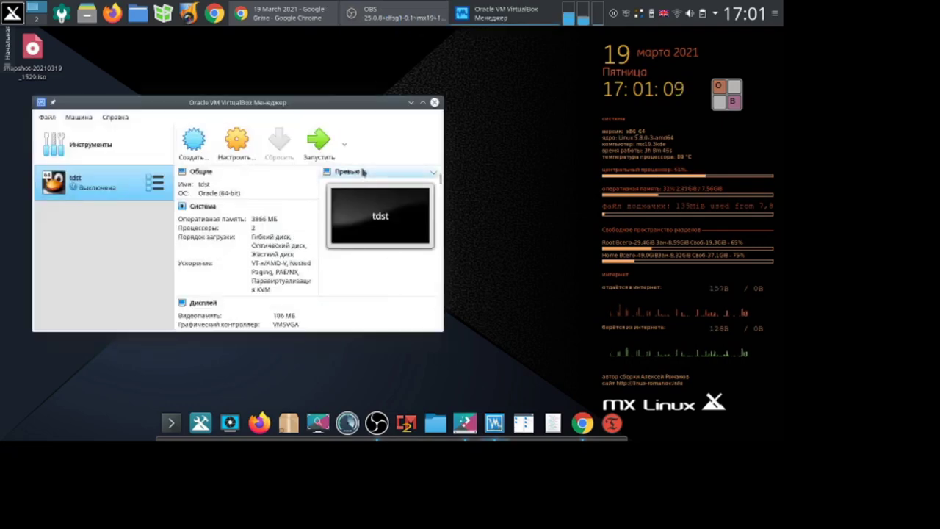
{"action": "left_click", "coordinate": [324, 141]}
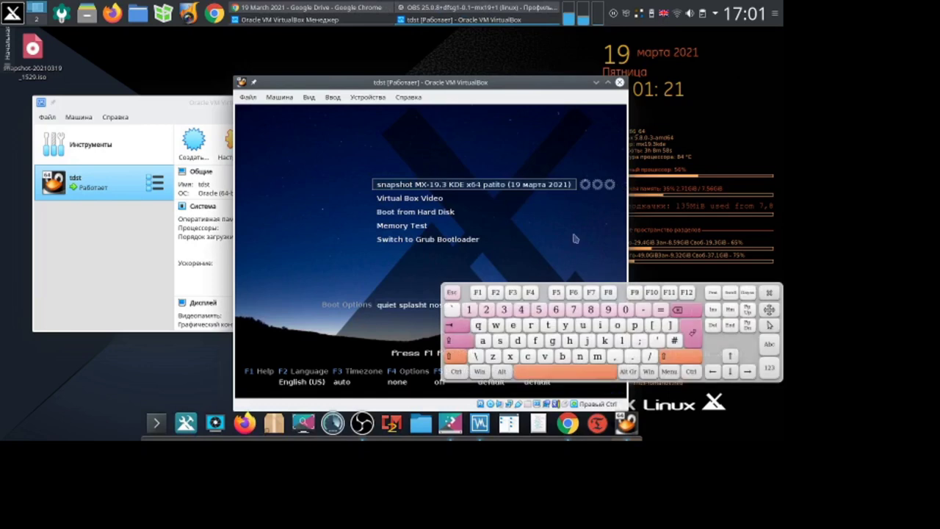
{"action": "left_click", "coordinate": [693, 334]}
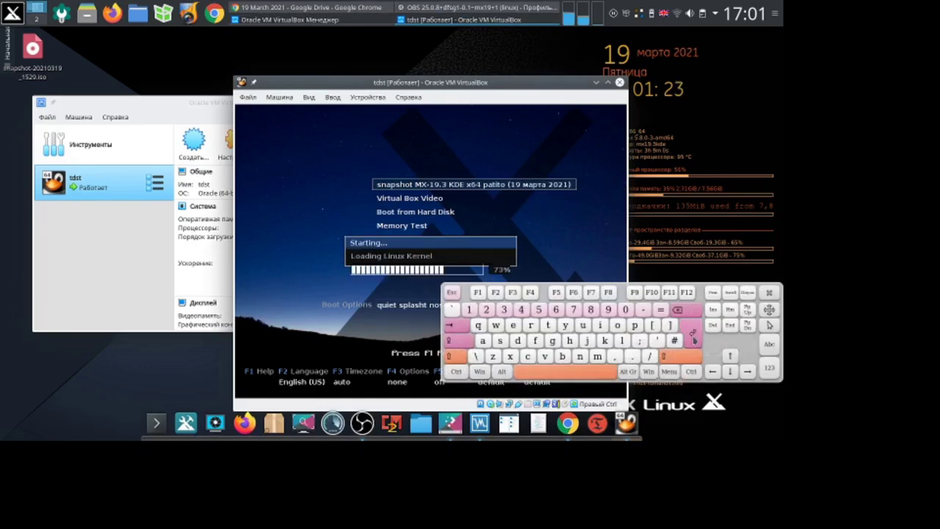
{"action": "left_click", "coordinate": [768, 294]}
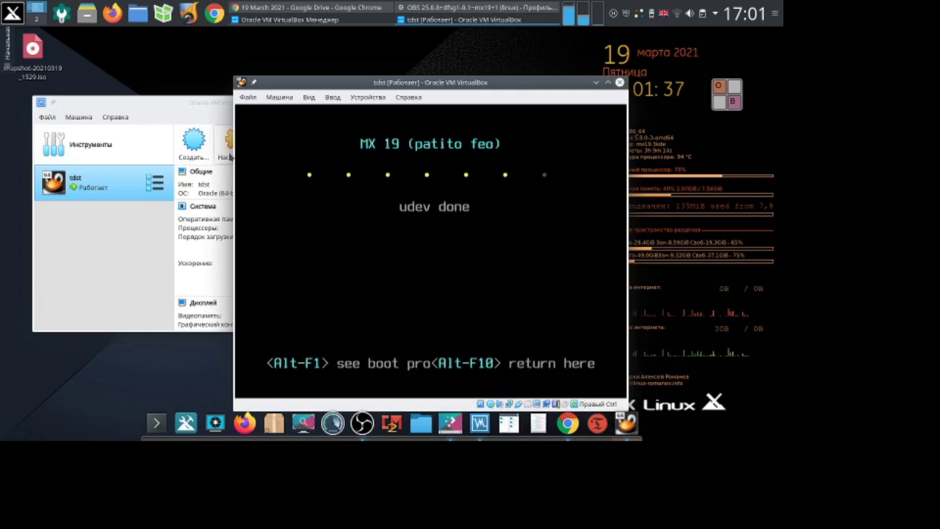
{"action": "left_click_drag", "start_coordinate": [311, 80], "coordinate": [272, 64]}
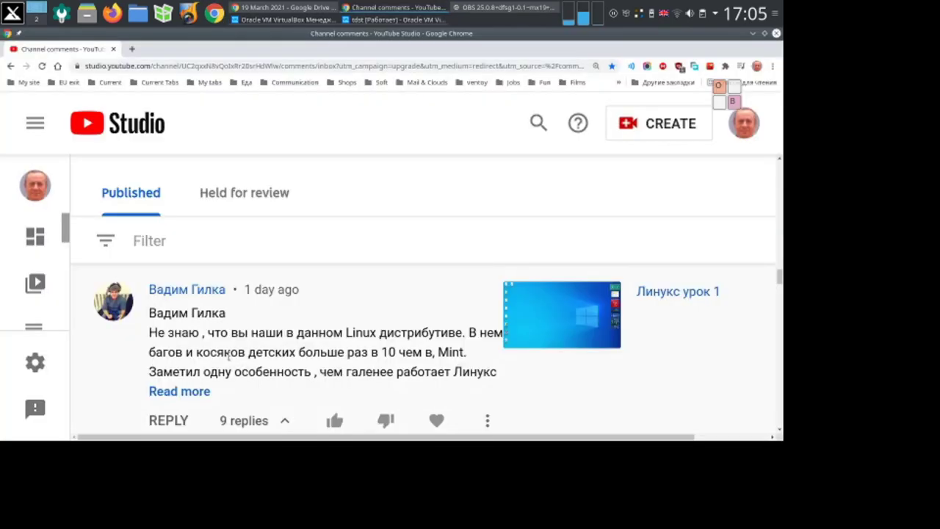
Expand the full viewer comment on "Линукс урок 1" in YouTube Studio and read it with its first replies
{"action": "scroll", "coordinate": [228, 357], "scroll_direction": "down", "scroll_amount": 1}
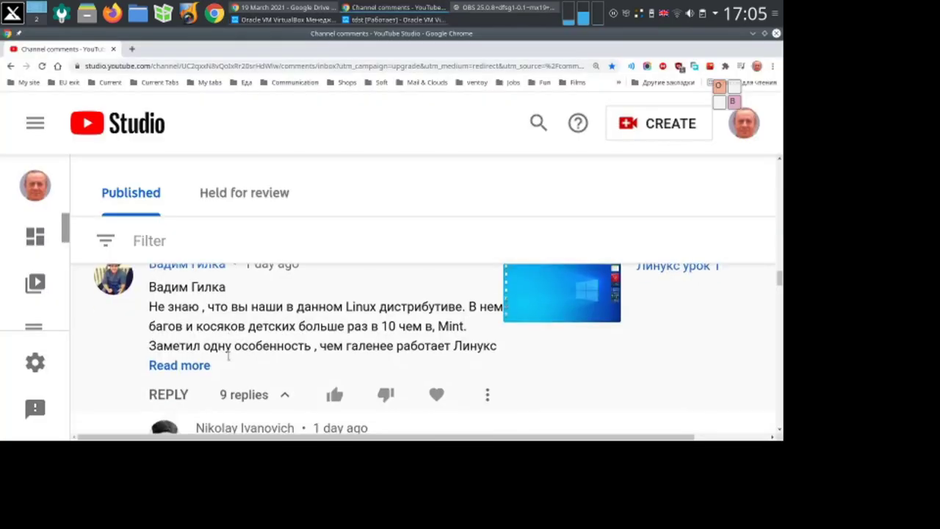
{"action": "scroll", "coordinate": [229, 356], "scroll_direction": "up", "scroll_amount": 1}
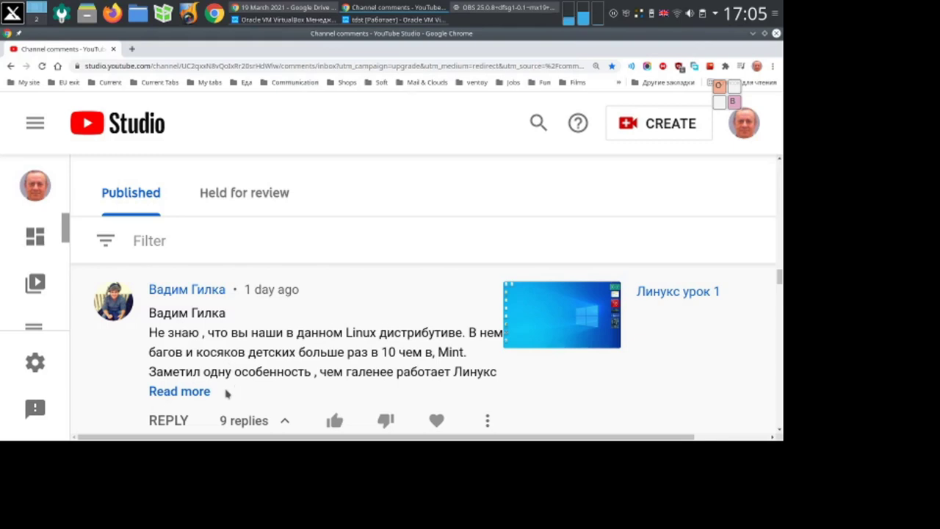
{"action": "left_click", "coordinate": [177, 396]}
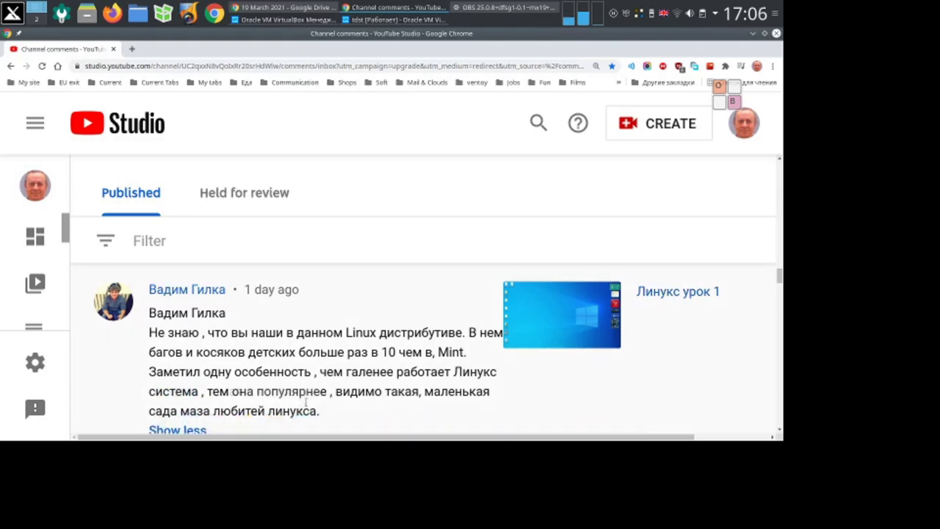
{"action": "scroll", "coordinate": [314, 384], "scroll_direction": "down", "scroll_amount": 1}
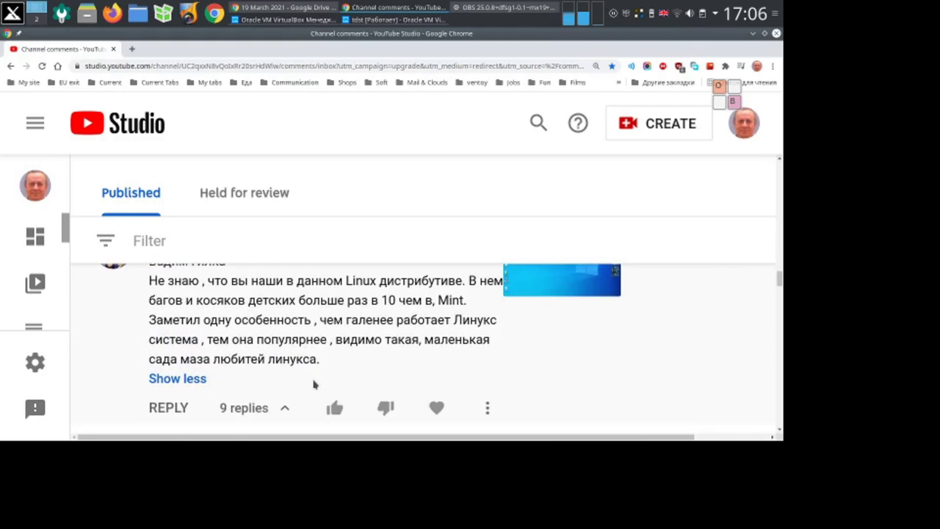
{"action": "scroll", "coordinate": [313, 384], "scroll_direction": "down", "scroll_amount": 2}
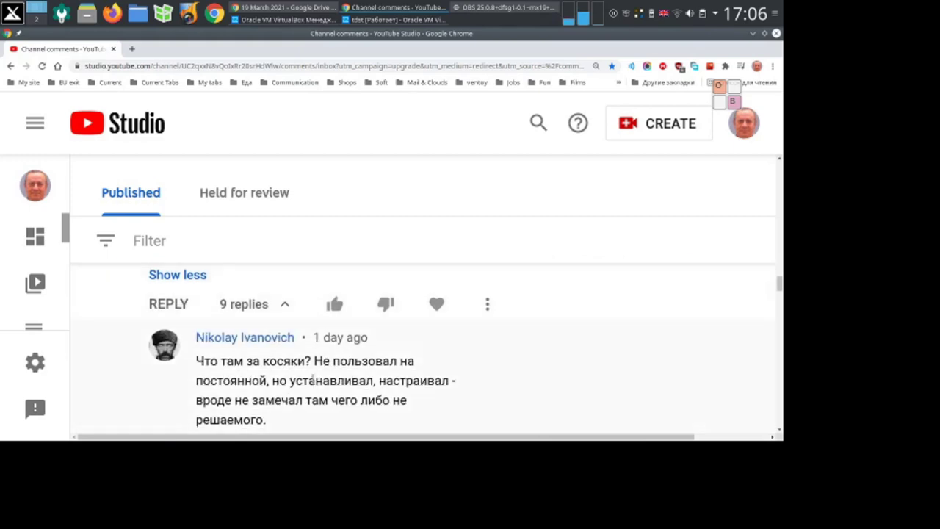
{"action": "scroll", "coordinate": [313, 378], "scroll_direction": "down", "scroll_amount": 2}
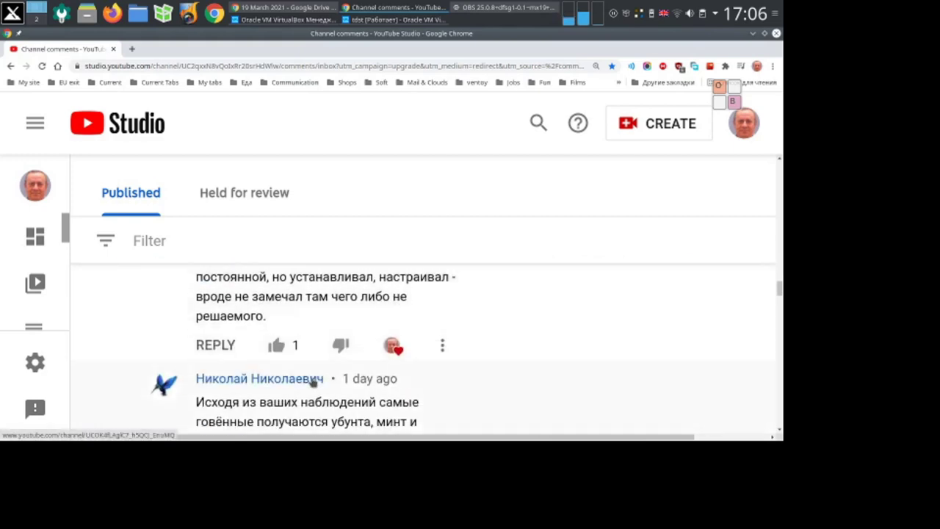
{"action": "scroll", "coordinate": [313, 379], "scroll_direction": "down", "scroll_amount": 2}
{"action": "scroll", "coordinate": [314, 380], "scroll_direction": "up", "scroll_amount": 2}
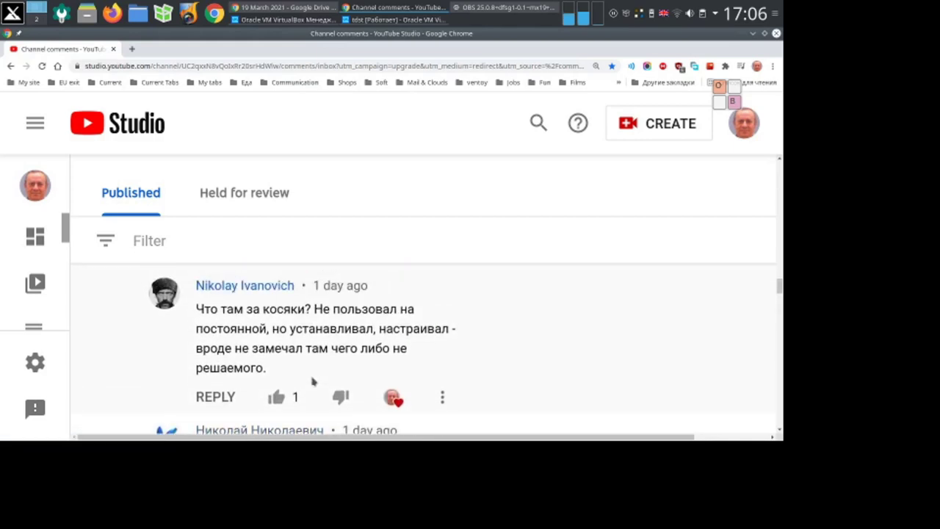
{"action": "scroll", "coordinate": [312, 380], "scroll_direction": "up", "scroll_amount": 2}
{"action": "scroll", "coordinate": [311, 377], "scroll_direction": "up", "scroll_amount": 1}
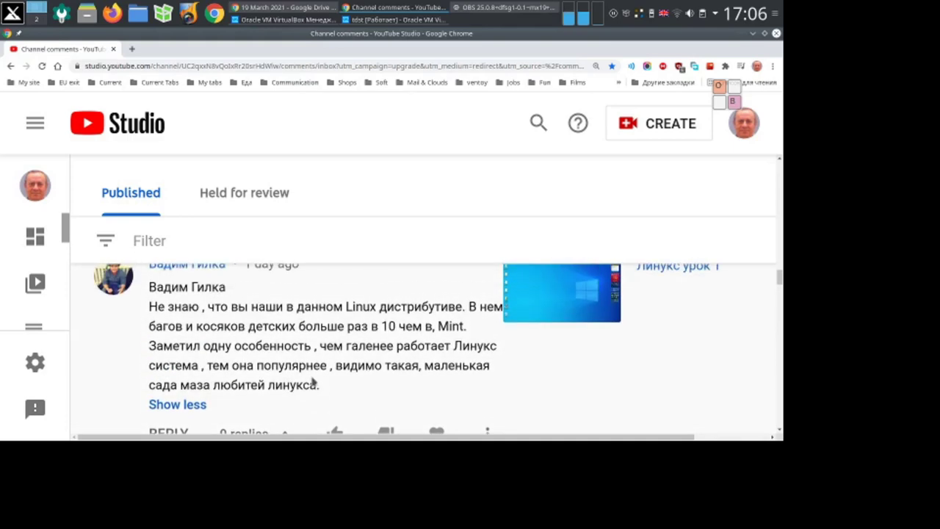
Read through the replies about distribution bugs and stability, down to the channel owner's edited reply
{"action": "scroll", "coordinate": [313, 381], "scroll_direction": "down", "scroll_amount": 1}
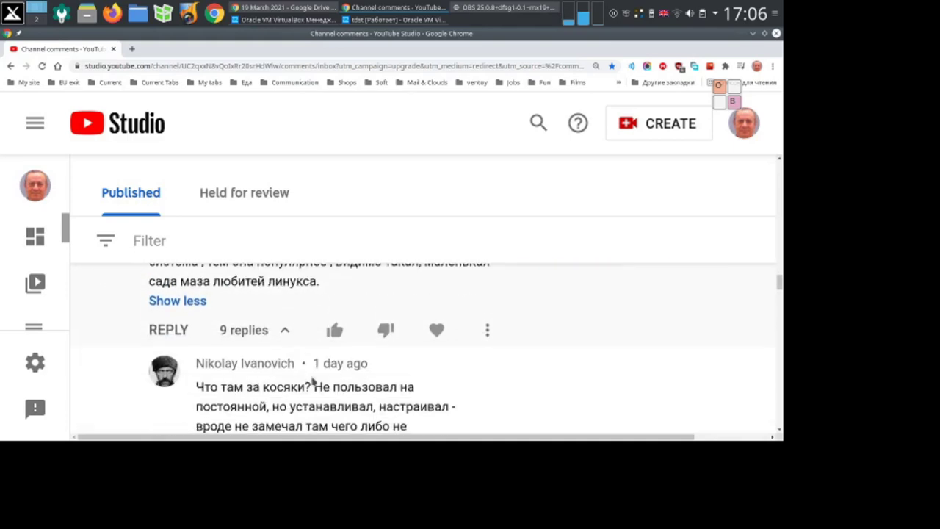
{"action": "scroll", "coordinate": [312, 381], "scroll_direction": "down", "scroll_amount": 1}
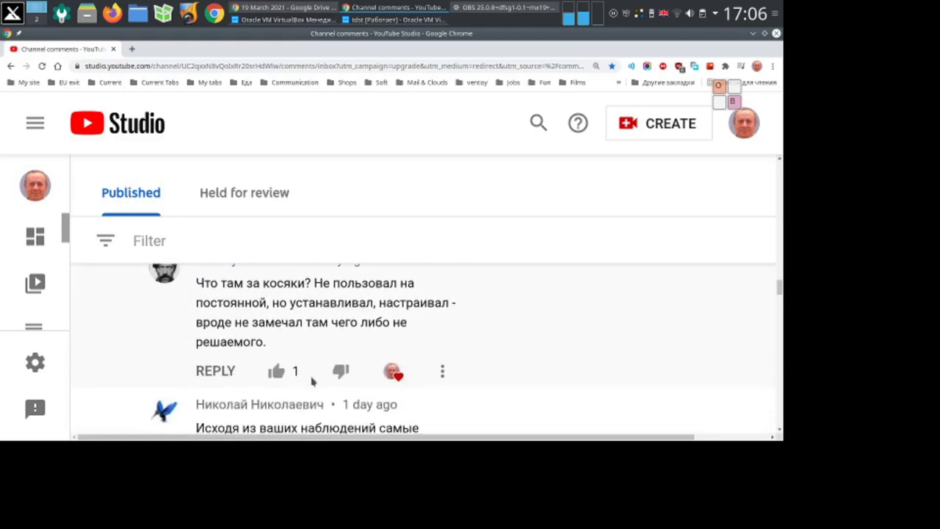
{"action": "scroll", "coordinate": [311, 381], "scroll_direction": "down", "scroll_amount": 1}
{"action": "scroll", "coordinate": [312, 380], "scroll_direction": "down", "scroll_amount": 1}
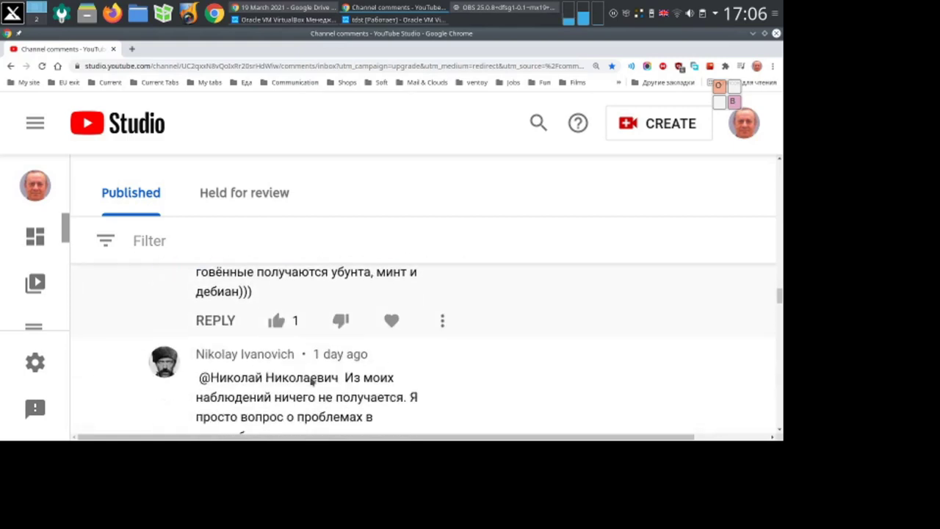
{"action": "scroll", "coordinate": [311, 378], "scroll_direction": "down", "scroll_amount": 1}
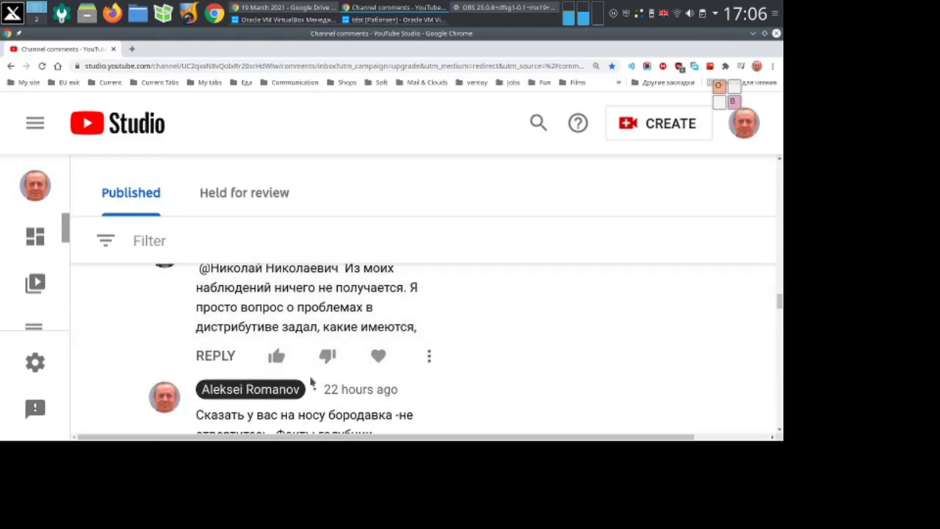
{"action": "scroll", "coordinate": [311, 381], "scroll_direction": "down", "scroll_amount": 1}
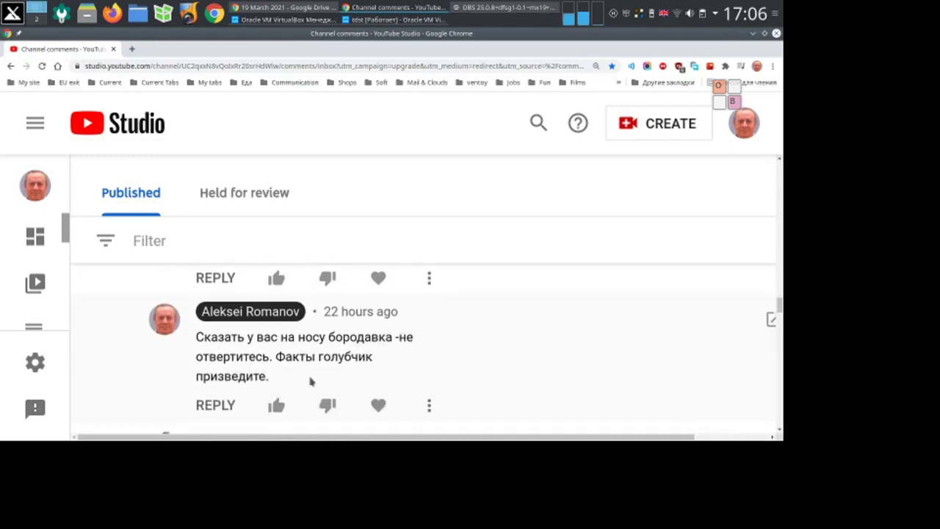
{"action": "scroll", "coordinate": [312, 380], "scroll_direction": "down", "scroll_amount": 1}
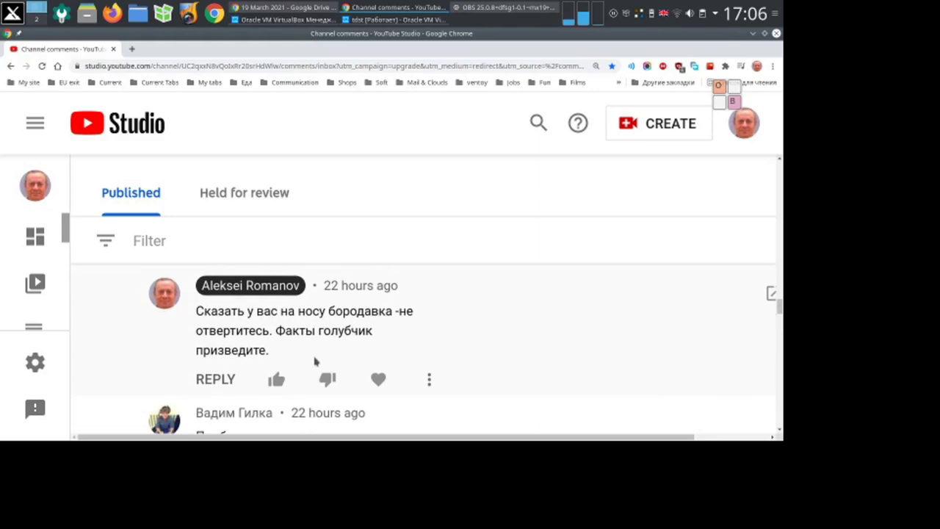
{"action": "scroll", "coordinate": [323, 354], "scroll_direction": "down", "scroll_amount": 1}
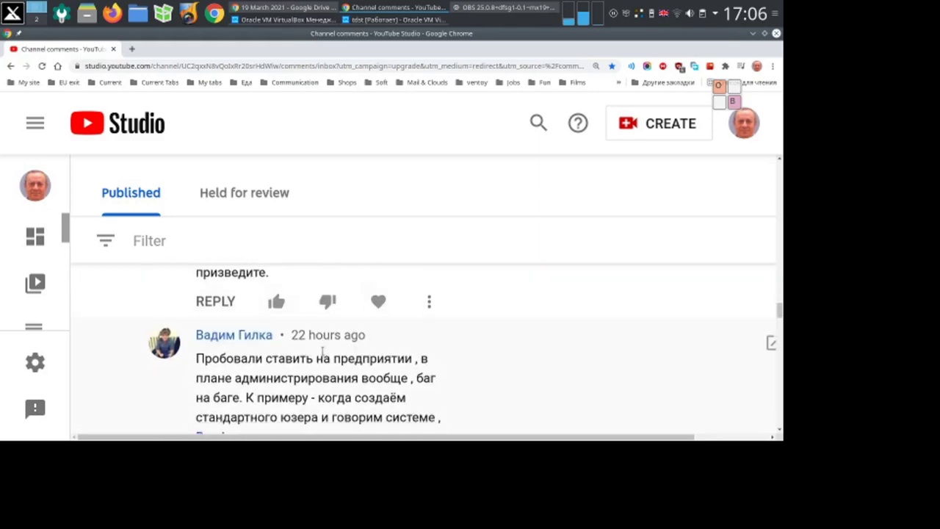
{"action": "scroll", "coordinate": [323, 352], "scroll_direction": "down", "scroll_amount": 1}
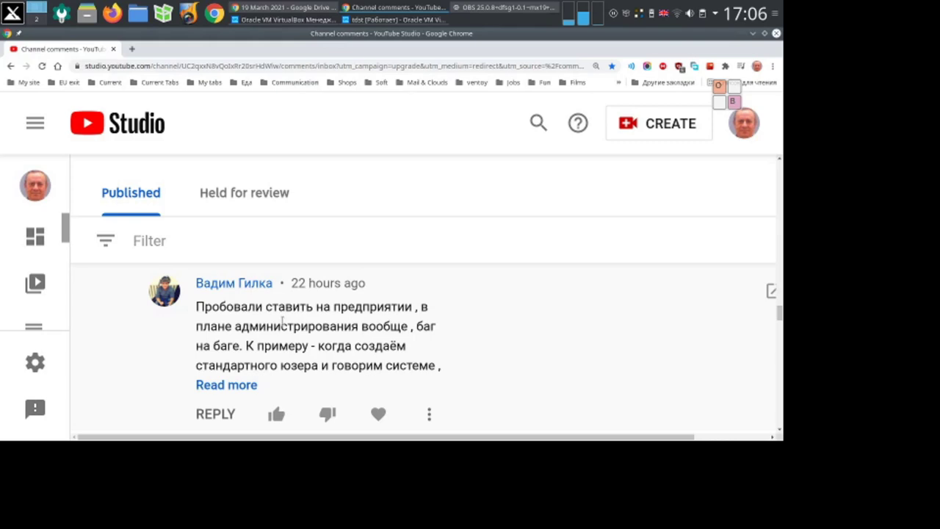
{"action": "scroll", "coordinate": [281, 321], "scroll_direction": "down", "scroll_amount": 4}
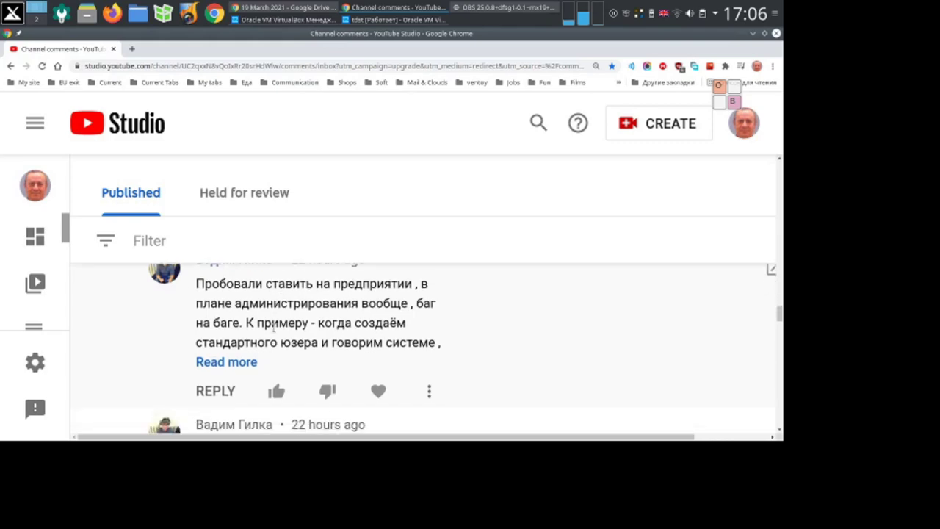
{"action": "scroll", "coordinate": [273, 332], "scroll_direction": "down", "scroll_amount": 2}
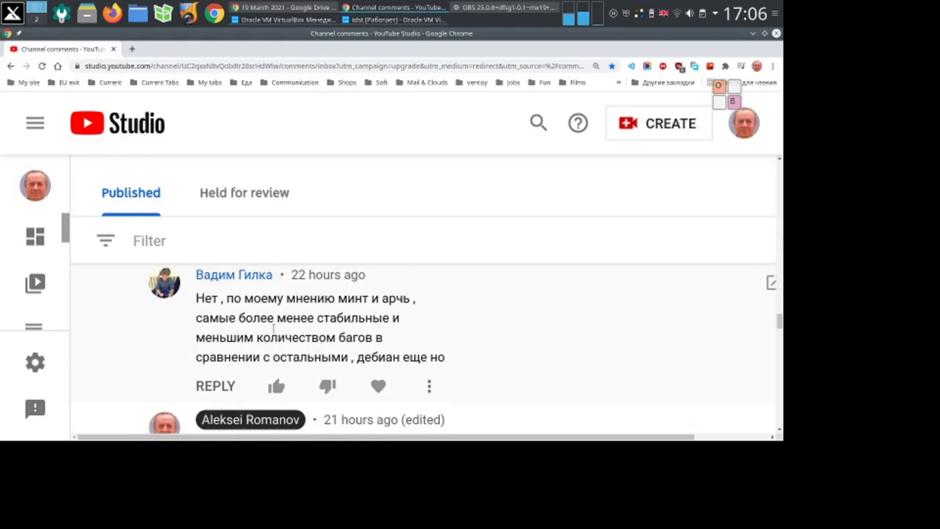
{"action": "scroll", "coordinate": [271, 331], "scroll_direction": "up", "scroll_amount": 1}
{"action": "scroll", "coordinate": [273, 330], "scroll_direction": "up", "scroll_amount": 1}
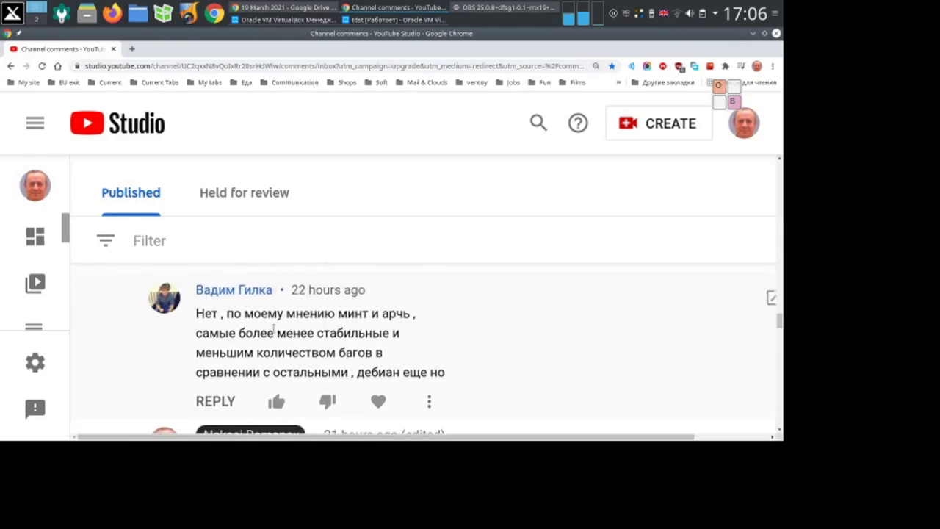
{"action": "scroll", "coordinate": [273, 331], "scroll_direction": "up", "scroll_amount": 1}
{"action": "scroll", "coordinate": [272, 334], "scroll_direction": "down", "scroll_amount": 3}
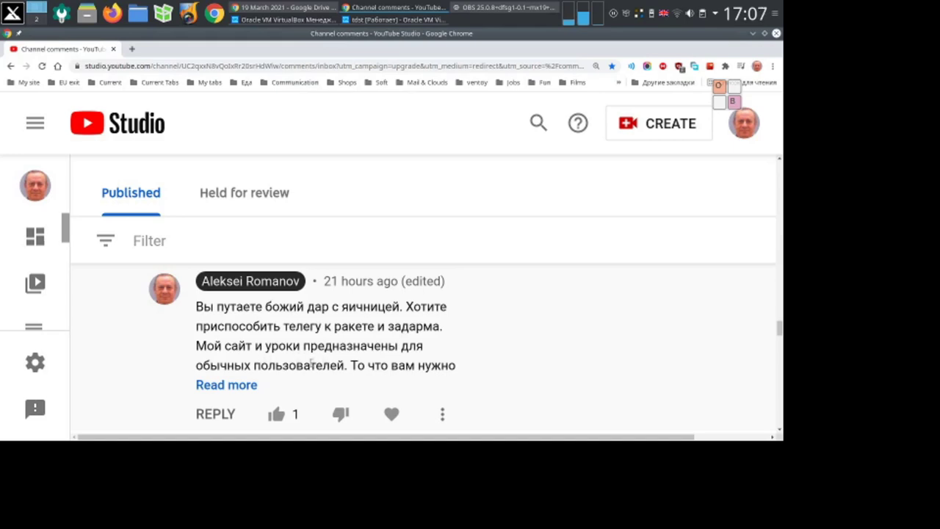
Expand the channel owner's edited reply in full and read on to the last reply in the thread
{"action": "left_click", "coordinate": [237, 391]}
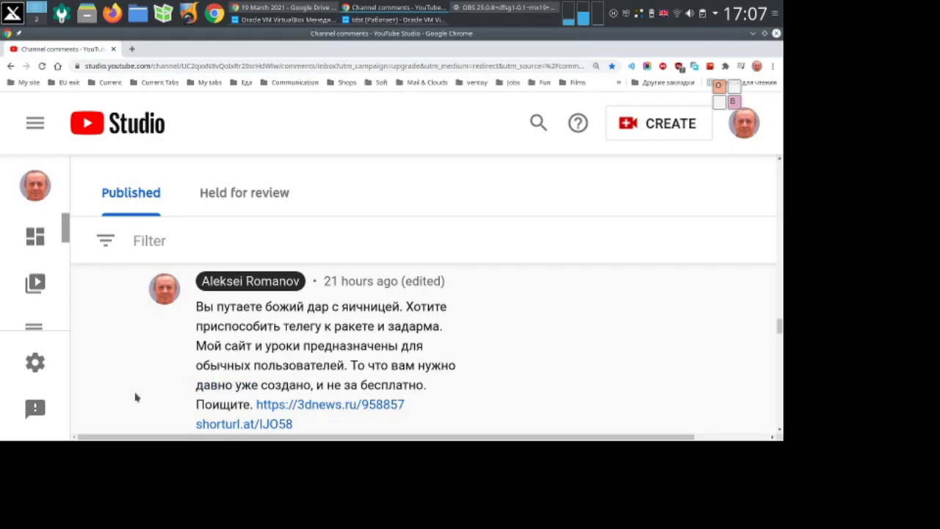
{"action": "scroll", "coordinate": [135, 397], "scroll_direction": "down", "scroll_amount": 1}
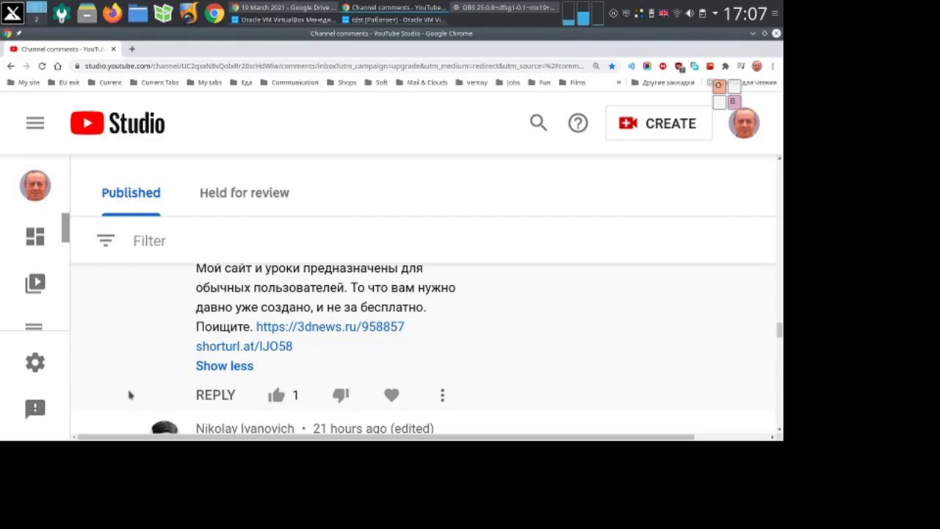
{"action": "scroll", "coordinate": [131, 395], "scroll_direction": "down", "scroll_amount": 1}
{"action": "scroll", "coordinate": [128, 395], "scroll_direction": "down", "scroll_amount": 1}
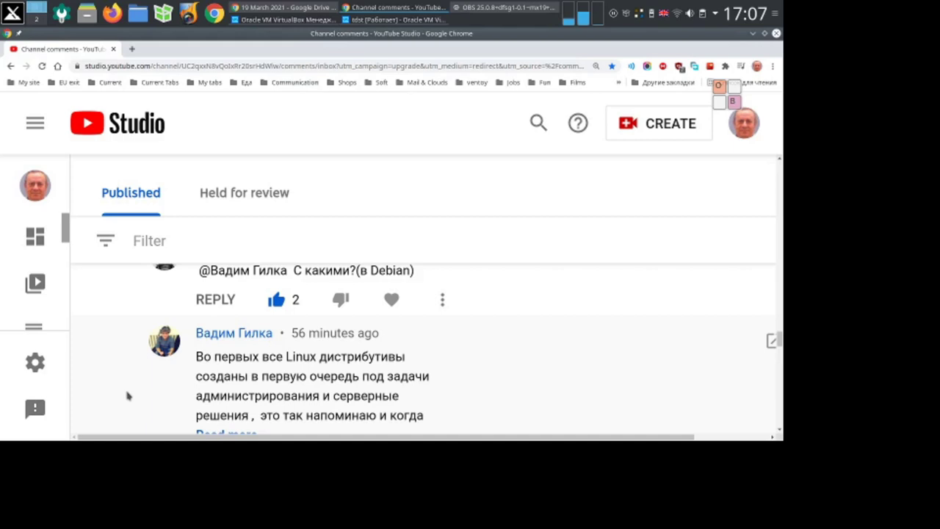
{"action": "scroll", "coordinate": [126, 395], "scroll_direction": "down", "scroll_amount": 1}
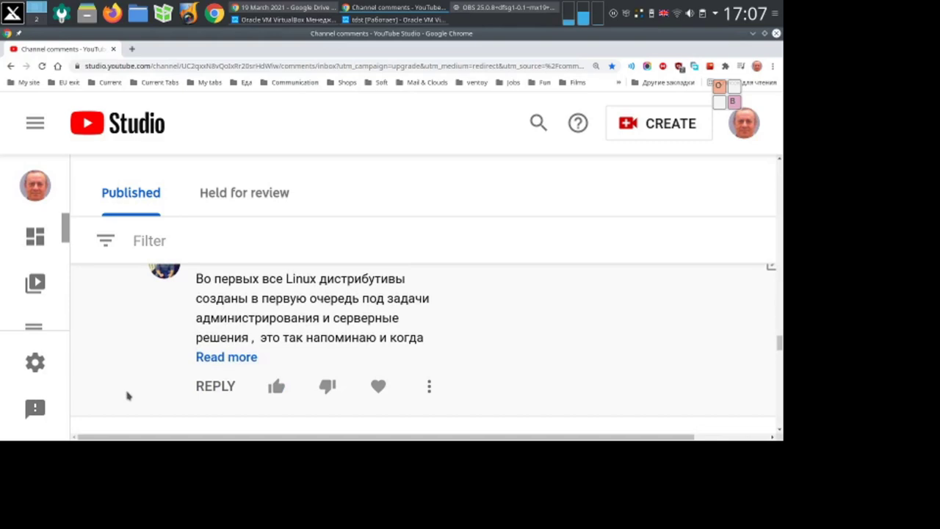
Read the next two viewer comments on "Линукс урок 1", about using Manjaro and LMC
{"action": "scroll", "coordinate": [126, 397], "scroll_direction": "down", "scroll_amount": 3}
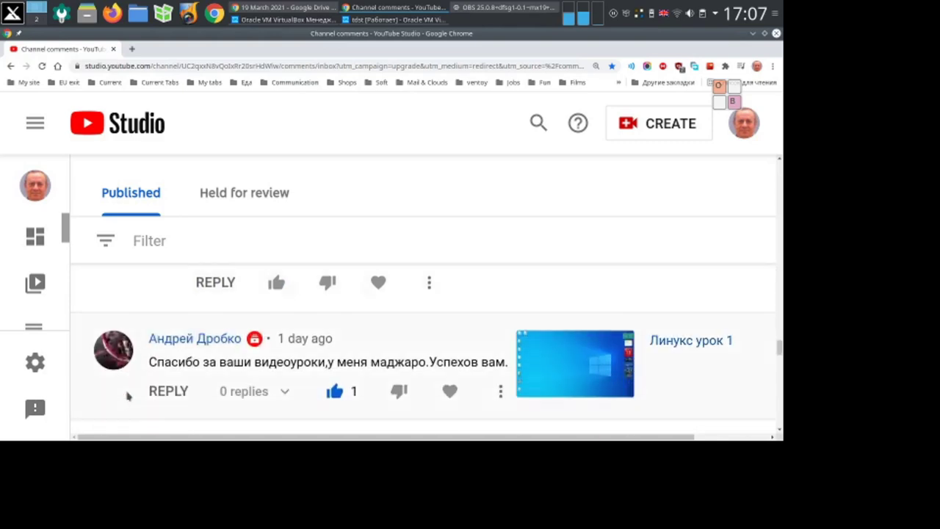
{"action": "scroll", "coordinate": [126, 396], "scroll_direction": "up", "scroll_amount": 1}
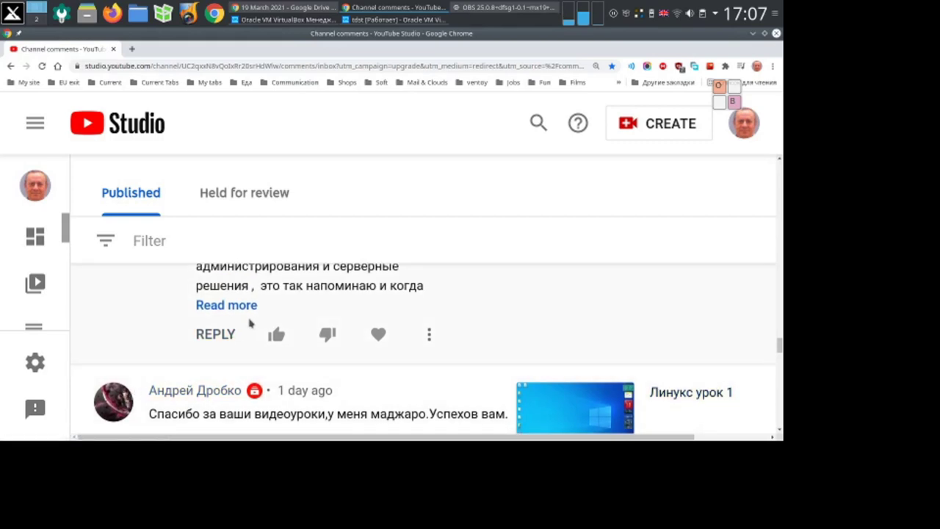
{"action": "scroll", "coordinate": [166, 355], "scroll_direction": "down", "scroll_amount": 1}
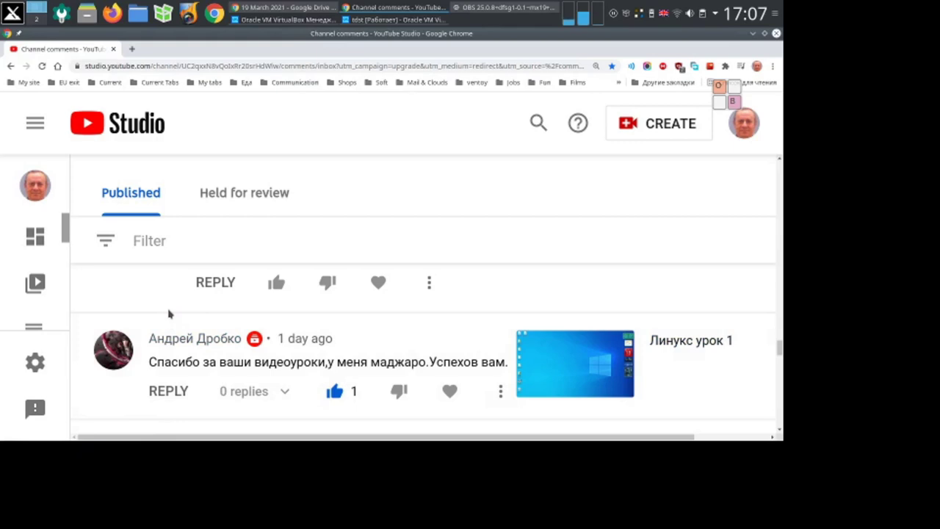
{"action": "scroll", "coordinate": [168, 314], "scroll_direction": "down", "scroll_amount": 1}
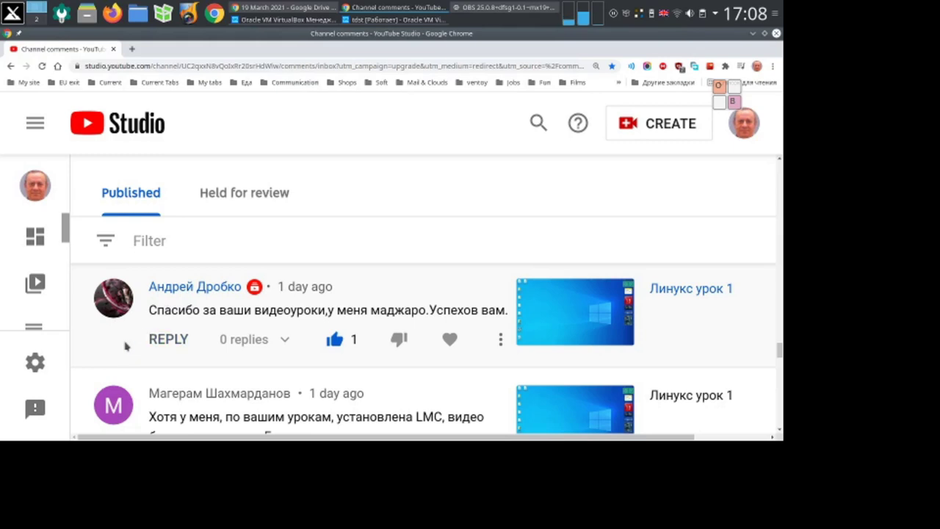
{"action": "scroll", "coordinate": [125, 345], "scroll_direction": "down", "scroll_amount": 2}
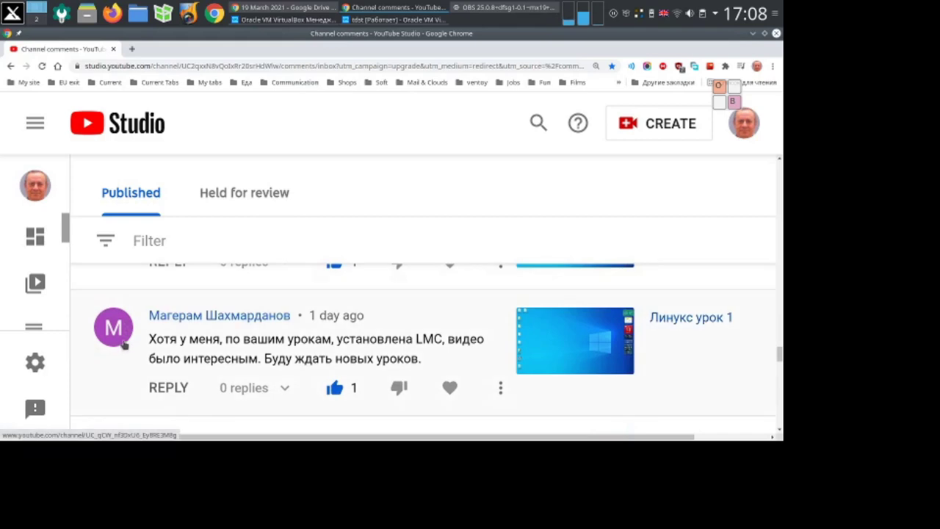
Minimize the comments browser window, power off the tdst virtual machine, and close the VirtualBox manager
{"action": "left_click", "coordinate": [753, 34]}
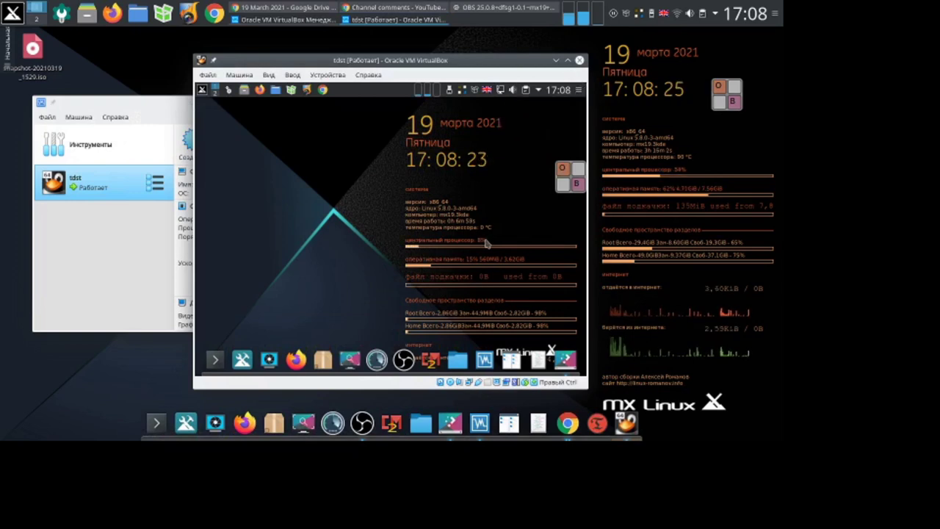
{"action": "left_click", "coordinate": [579, 60]}
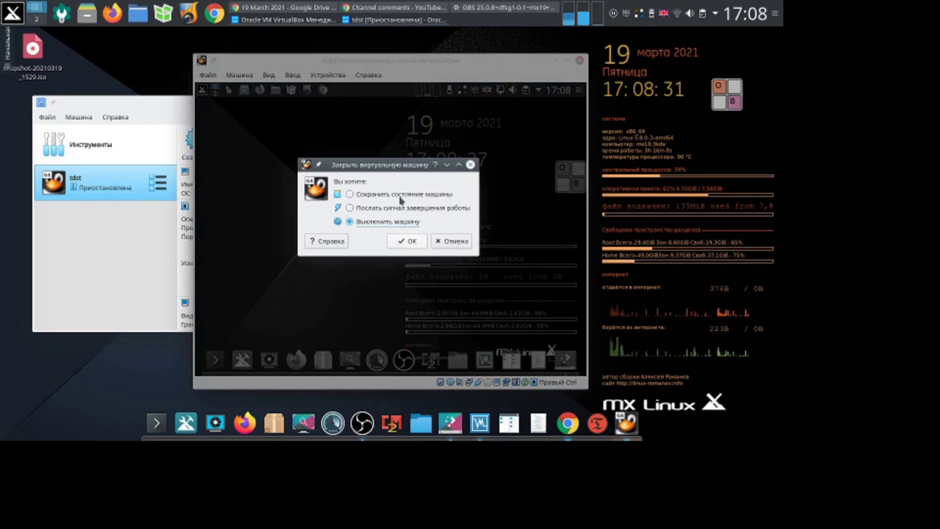
{"action": "left_click", "coordinate": [392, 240]}
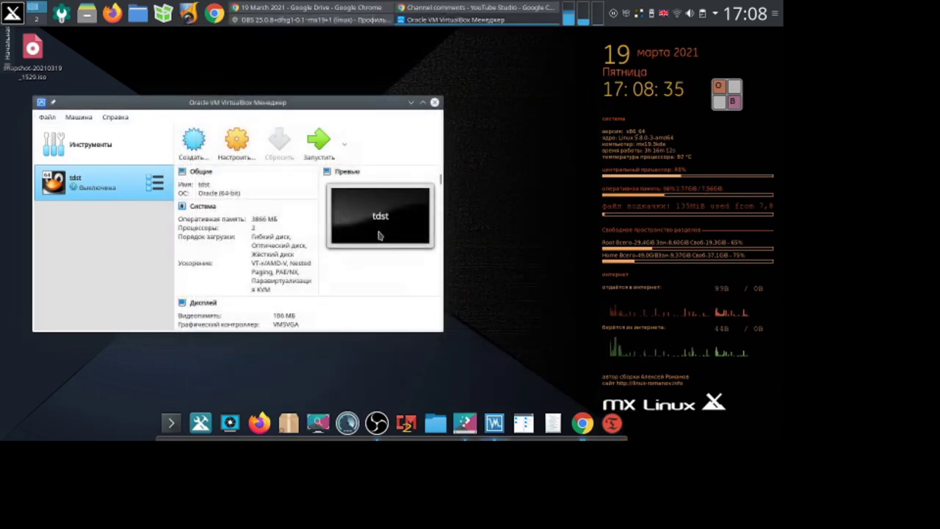
{"action": "left_click", "coordinate": [435, 103]}
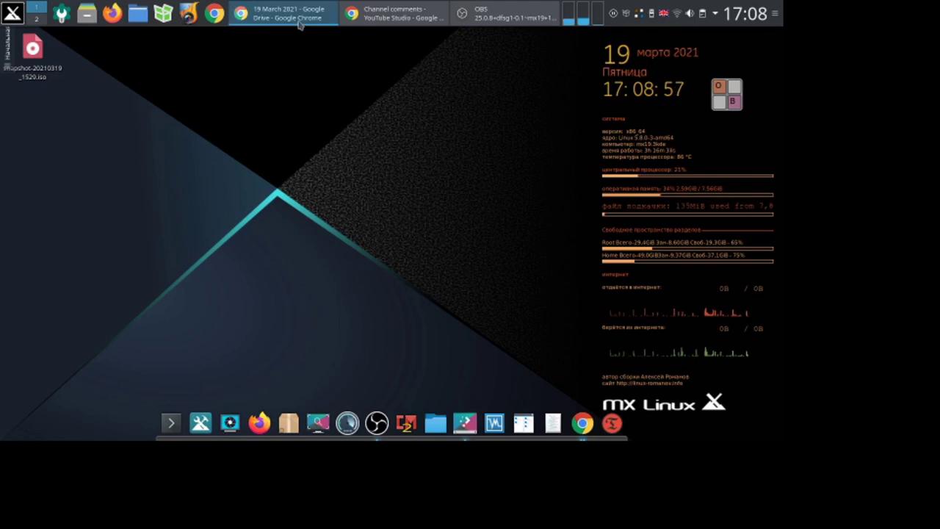
{"action": "mouse_move", "coordinate": [298, 25]}
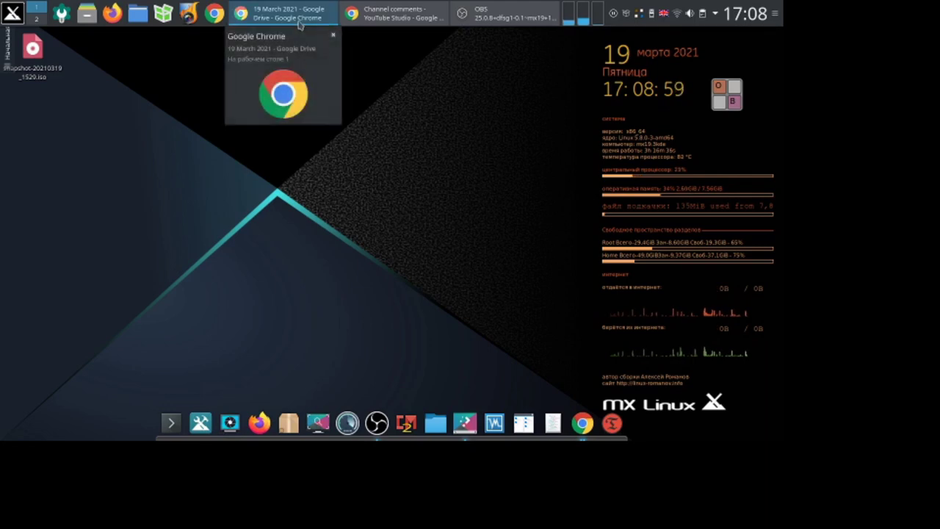